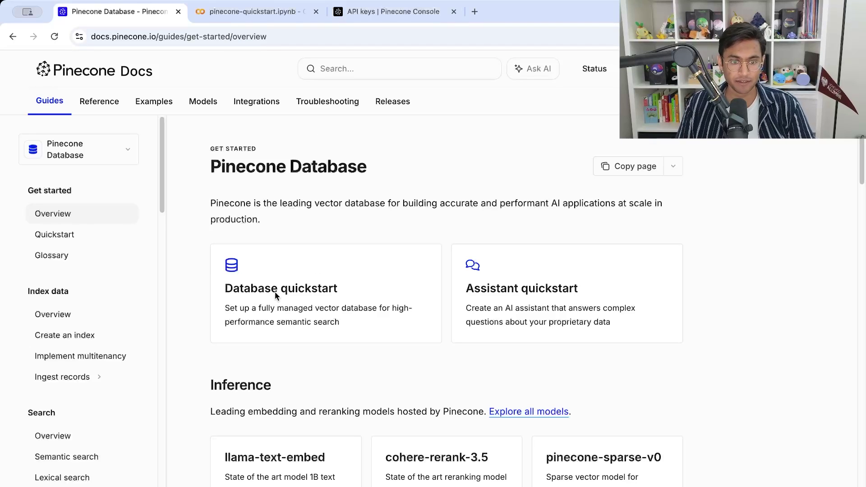
# Open the Database quickstart guide and launch its pinecone-quickstart notebook in Colab.
pyautogui.click(313, 294)
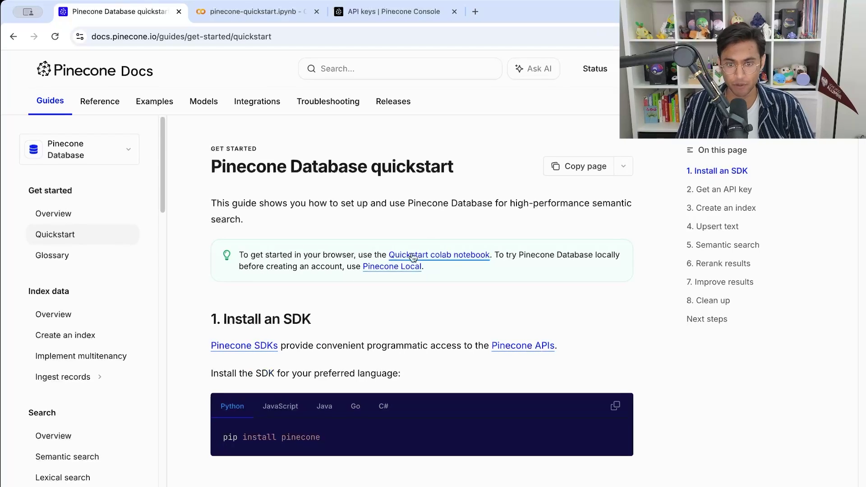
pyautogui.click(457, 257)
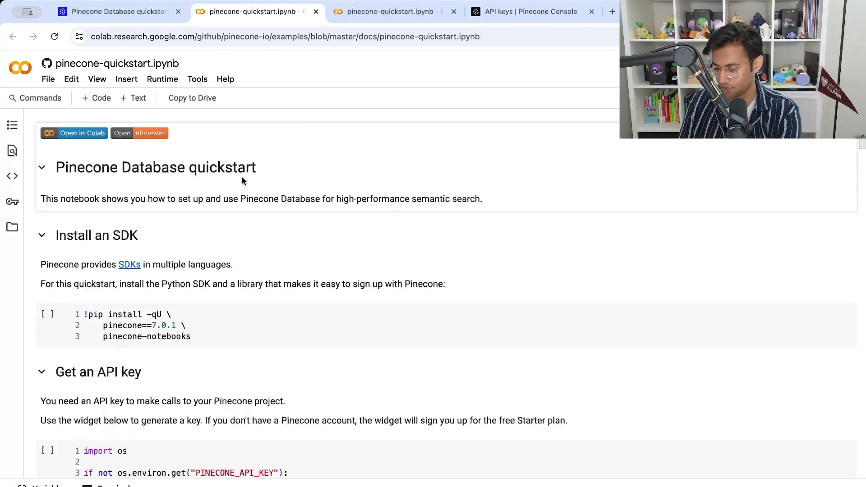
# Install the Pinecone SDK, letting the GitHub notebook run anyway, then run the API key cell.
pyautogui.press('Down')
pyautogui.hotkey('ctrl', 'Return')
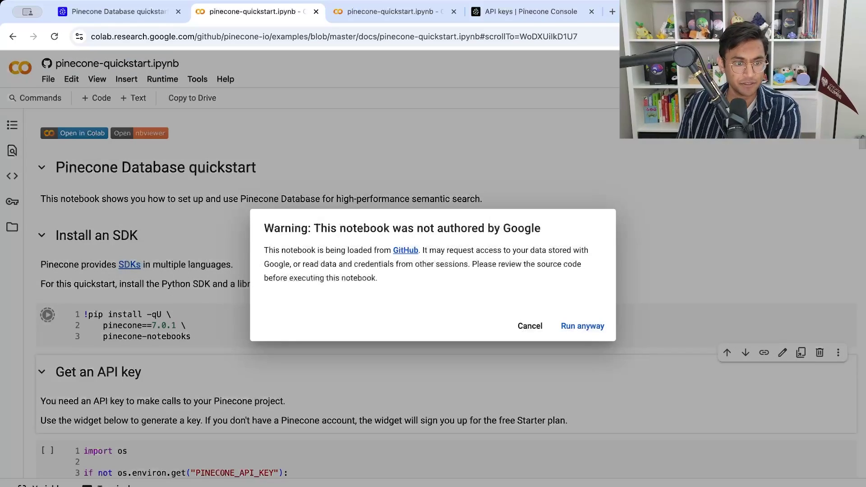
pyautogui.click(593, 325)
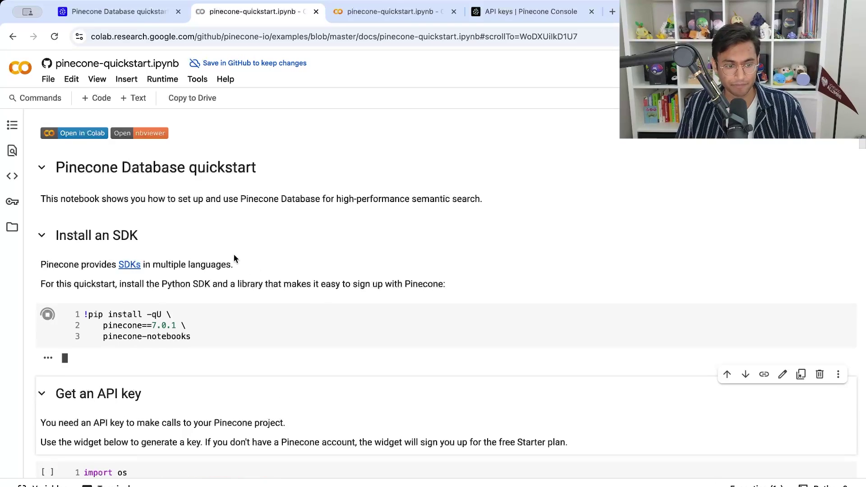
pyautogui.scroll(-2, 228, 248)
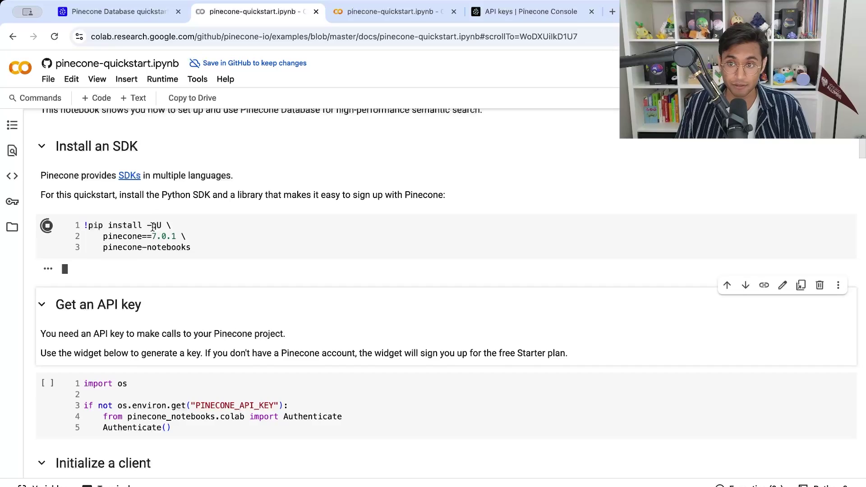
pyautogui.scroll(-1, 211, 239)
pyautogui.scroll(-1, 212, 239)
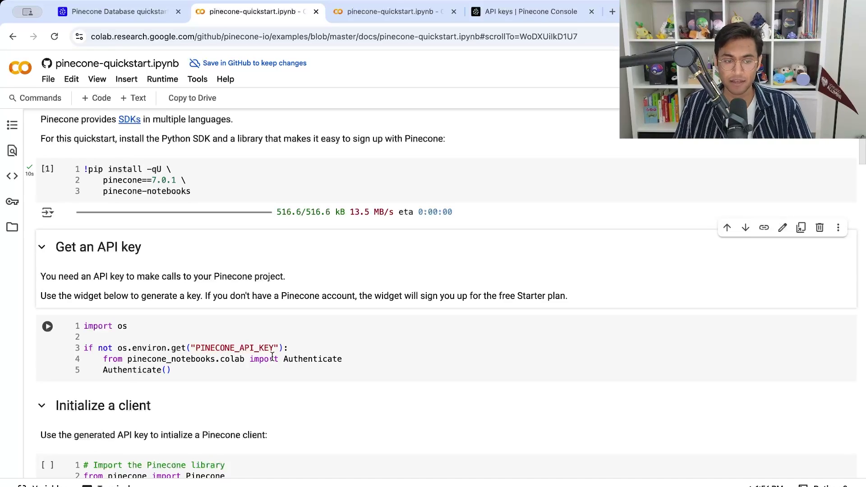
pyautogui.click(200, 336)
pyautogui.hotkey('shift', 'Return')
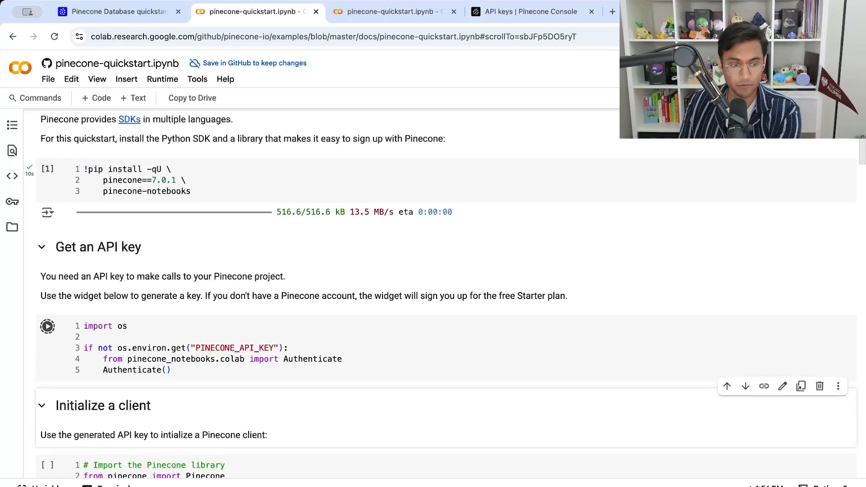
pyautogui.scroll(-2, 204, 304)
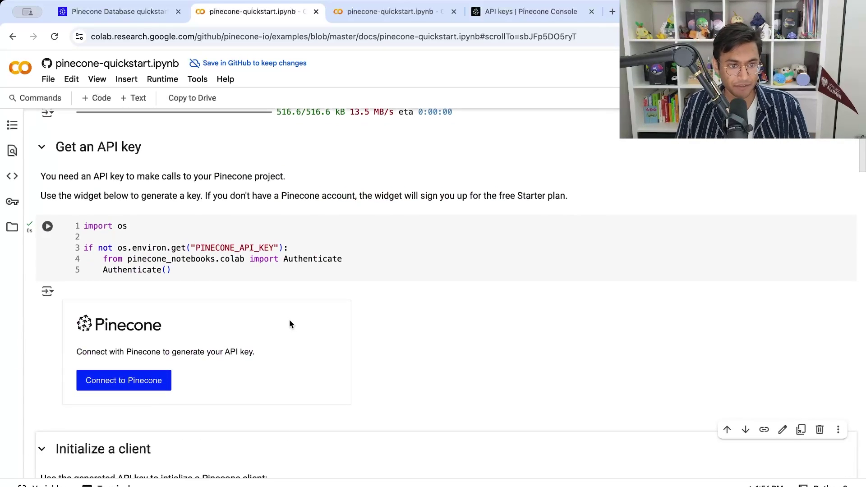
# Connect the notebook to Pinecone and authorize Colab for the Arjun project.
pyautogui.click(124, 380)
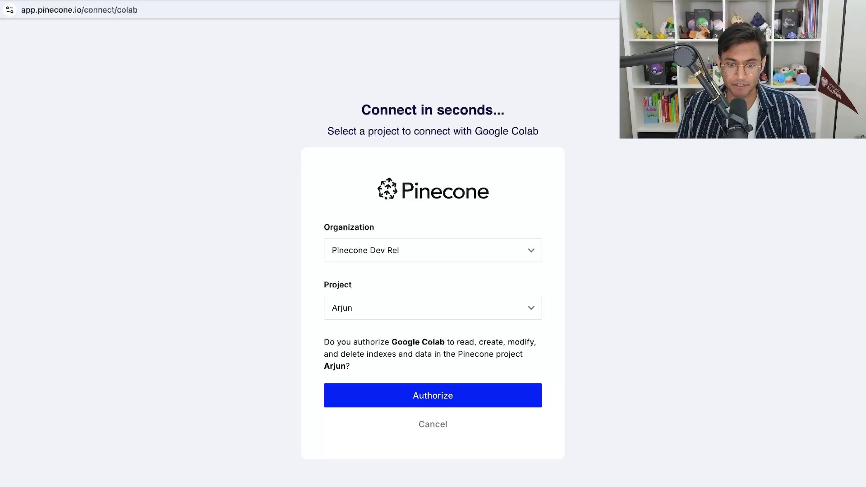
pyautogui.click(504, 389)
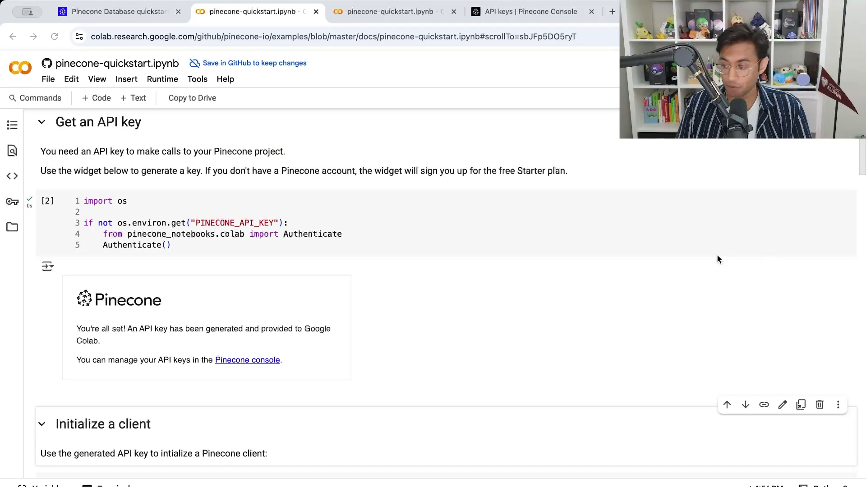
pyautogui.scroll(-3, 463, 275)
pyautogui.scroll(-2, 473, 291)
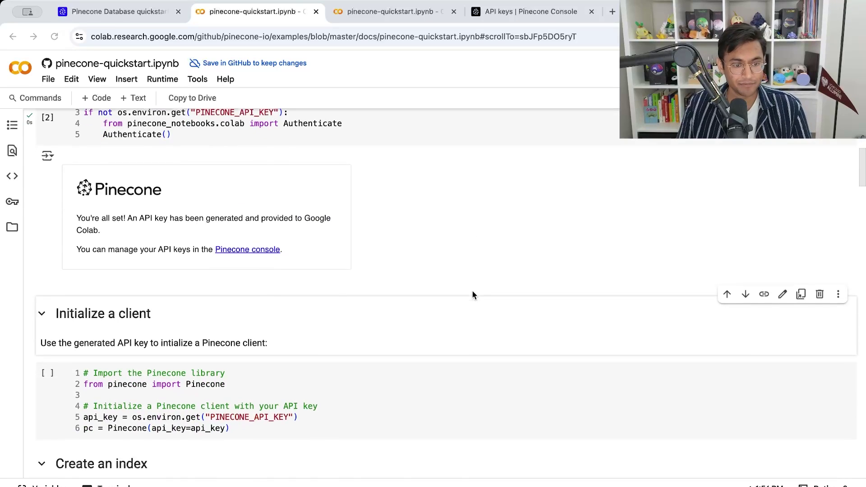
pyautogui.scroll(-2, 473, 291)
# Run the Initialize a client cell to create the Pinecone client from the API key.
pyautogui.click(168, 290)
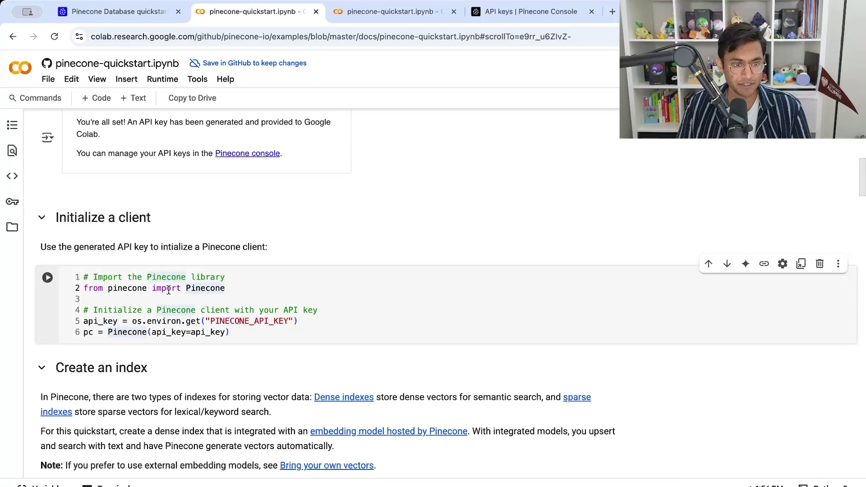
pyautogui.click(251, 289)
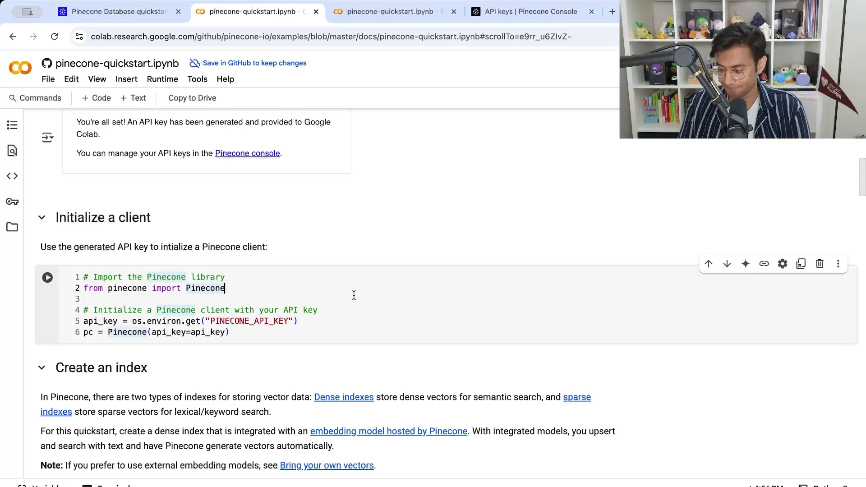
pyautogui.hotkey('shift', 'Return')
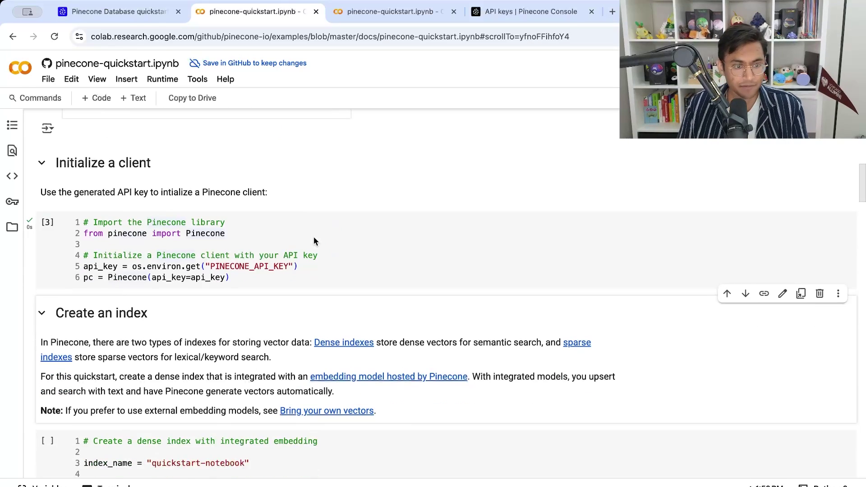
pyautogui.scroll(-2, 313, 236)
pyautogui.scroll(-2, 187, 282)
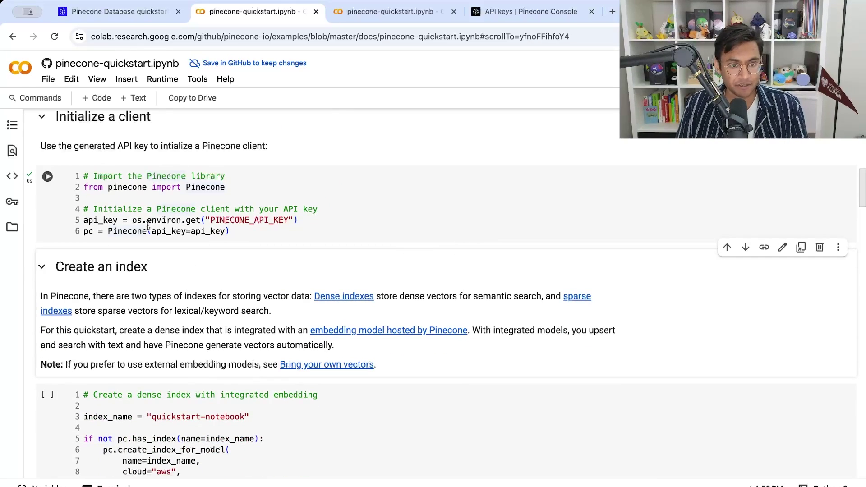
pyautogui.scroll(-1, 338, 195)
pyautogui.scroll(-2, 338, 195)
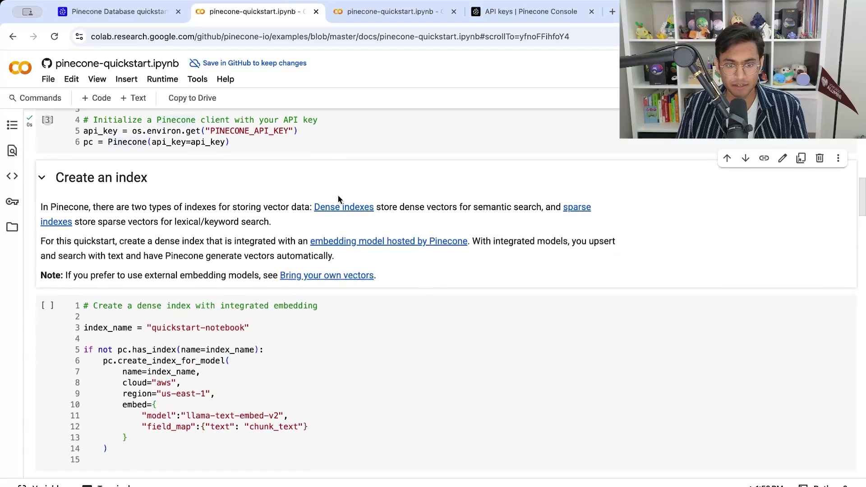
pyautogui.scroll(-2, 232, 197)
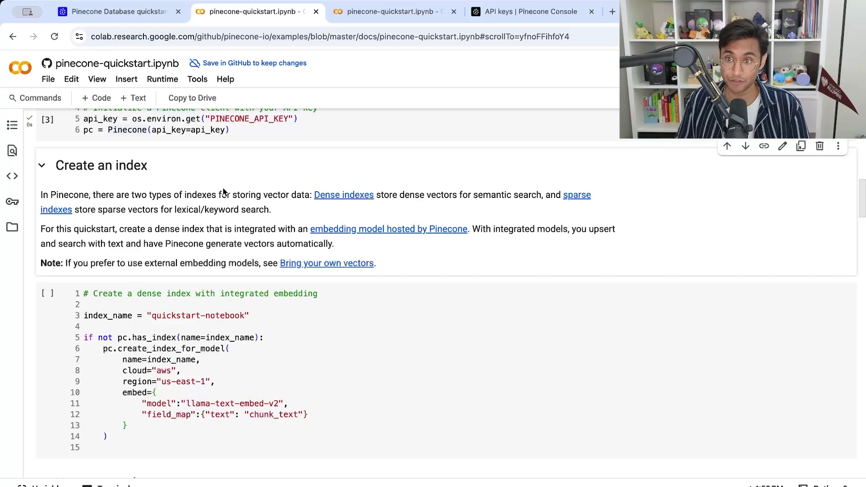
# Run the Create an index cell to build quickstart-notebook with llama-text-embed-v2 embeddings.
pyautogui.click(330, 283)
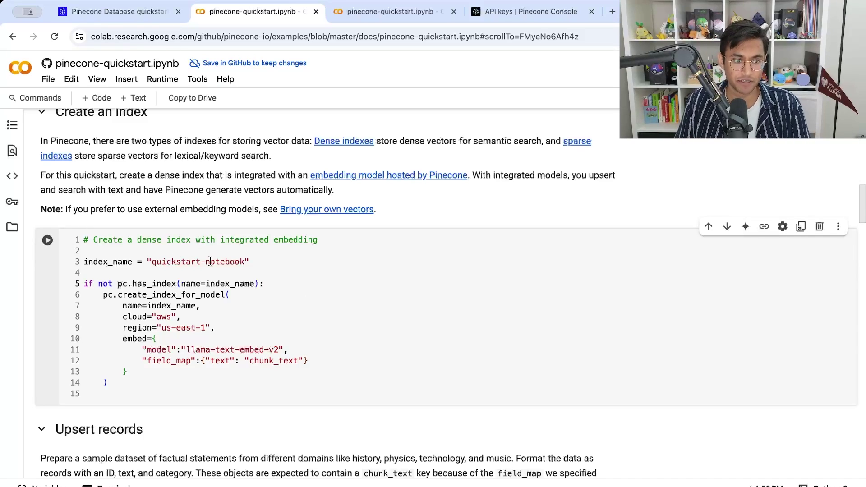
pyautogui.scroll(-1, 201, 266)
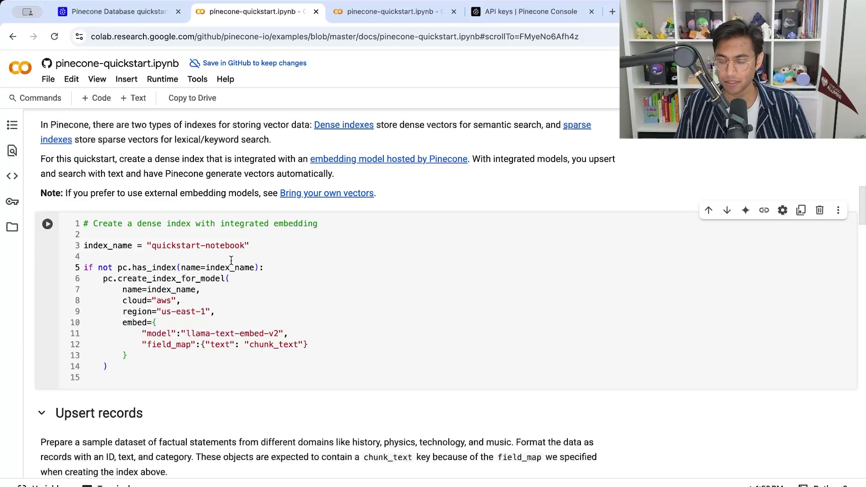
pyautogui.scroll(-1, 230, 260)
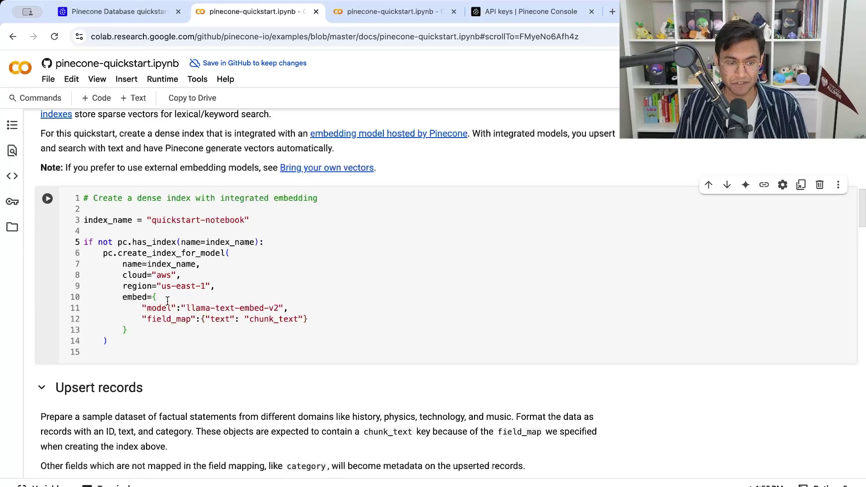
pyautogui.scroll(-1, 167, 299)
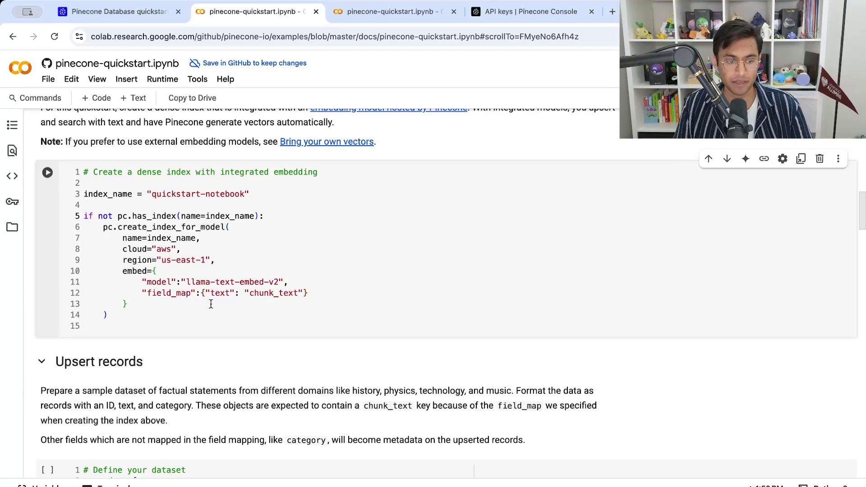
pyautogui.scroll(-1, 197, 310)
pyautogui.hotkey('shift', 'Return')
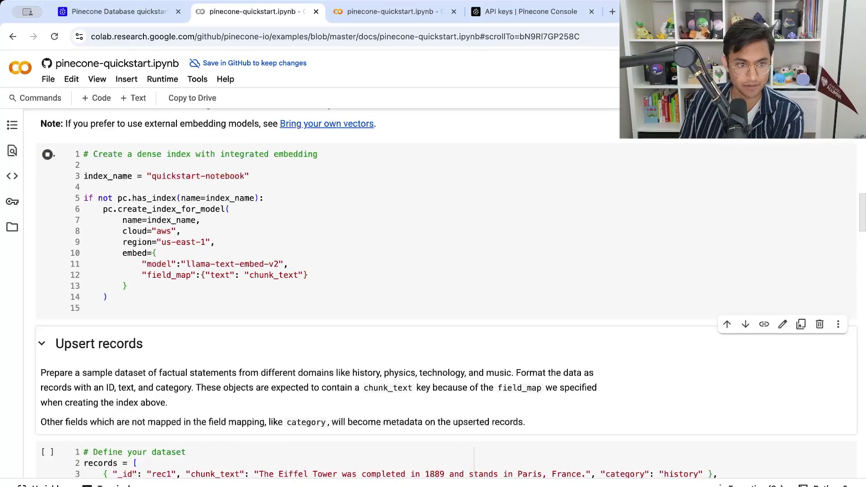
pyautogui.scroll(-2, 328, 222)
pyautogui.scroll(3, 327, 223)
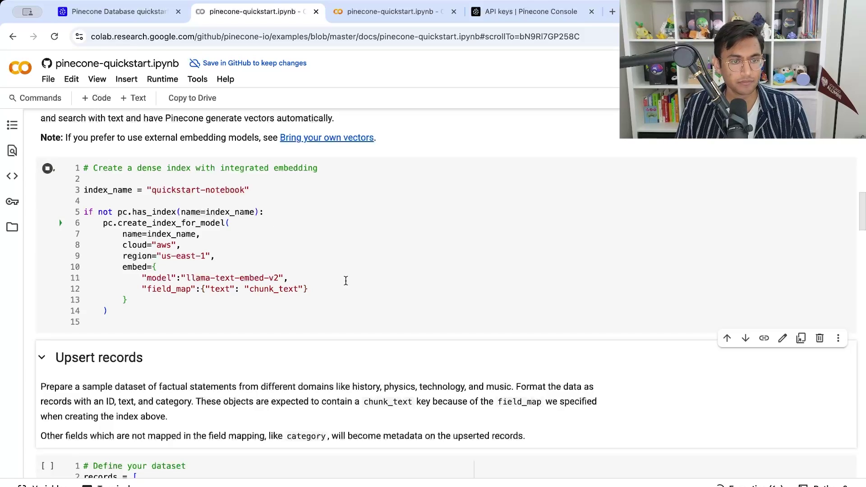
pyautogui.scroll(-2, 345, 281)
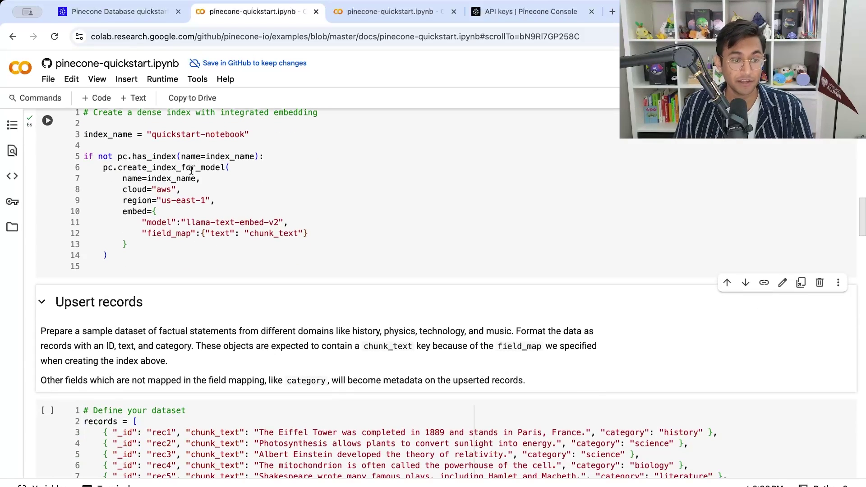
pyautogui.scroll(-2, 334, 201)
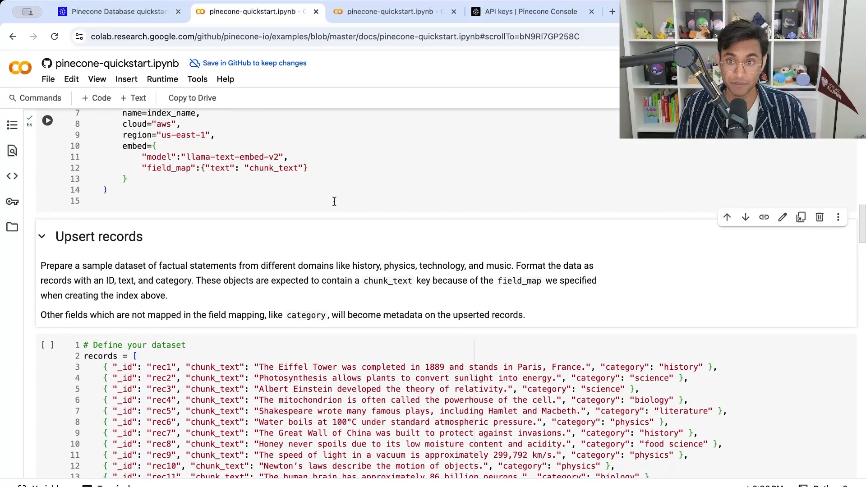
pyautogui.scroll(-2, 334, 201)
pyautogui.scroll(-3, 334, 201)
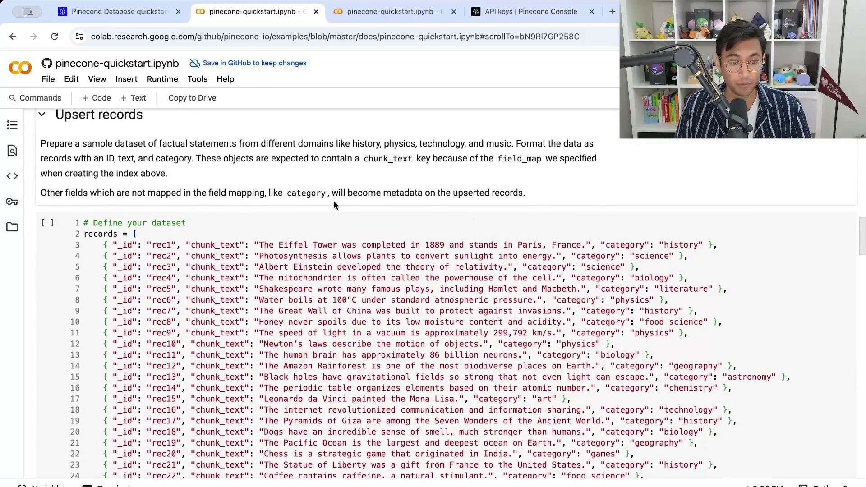
pyautogui.scroll(-2, 334, 201)
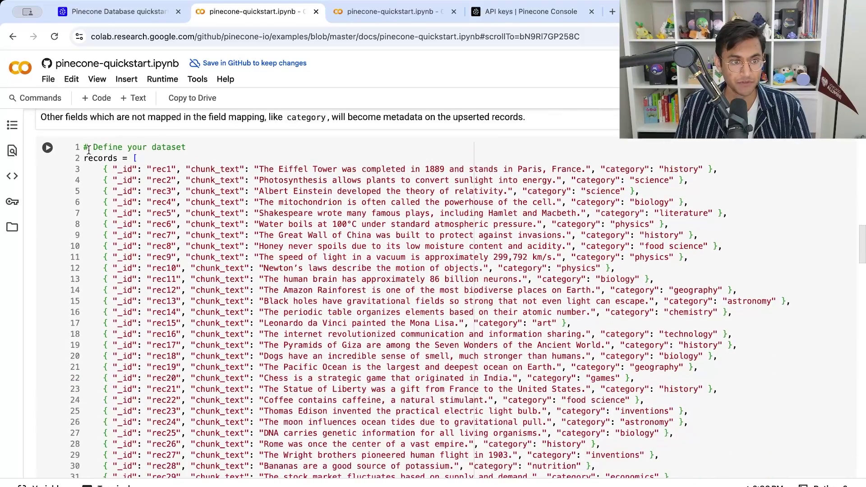
pyautogui.scroll(-1, 334, 271)
pyautogui.scroll(-1, 334, 271)
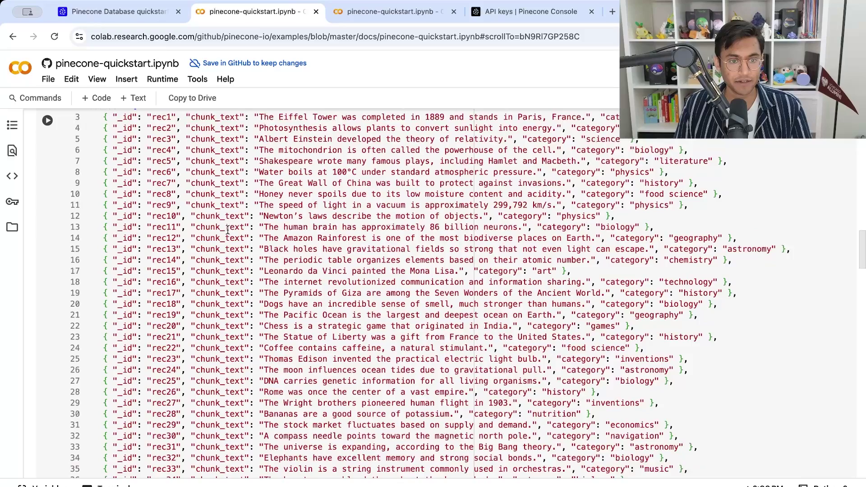
pyautogui.scroll(2, 227, 228)
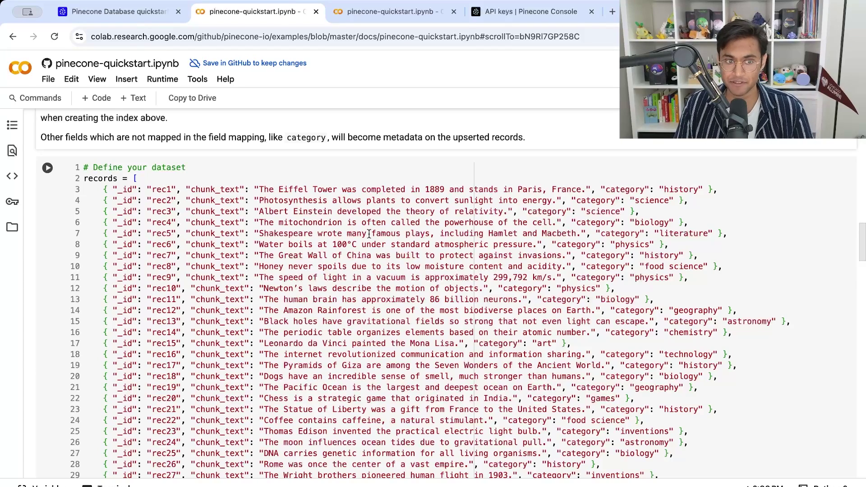
pyautogui.scroll(3, 372, 233)
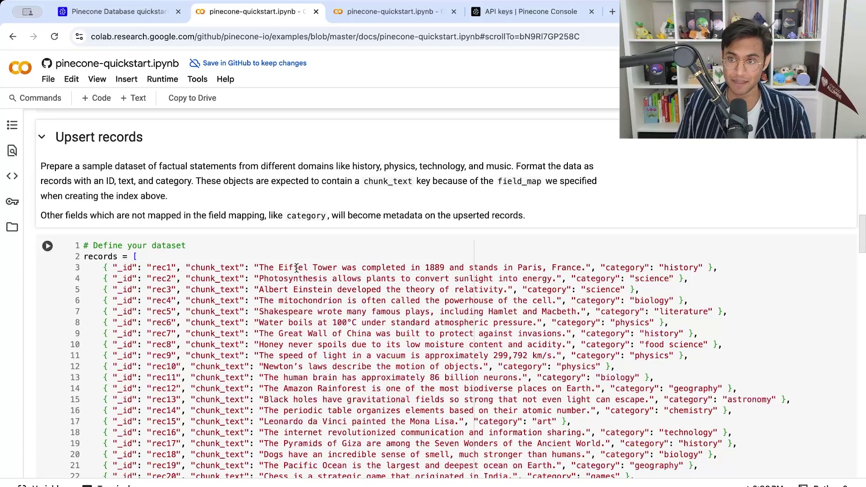
# Review the records' chunk_text key and the index field map, then run the dataset cell.
pyautogui.doubleClick(291, 267)
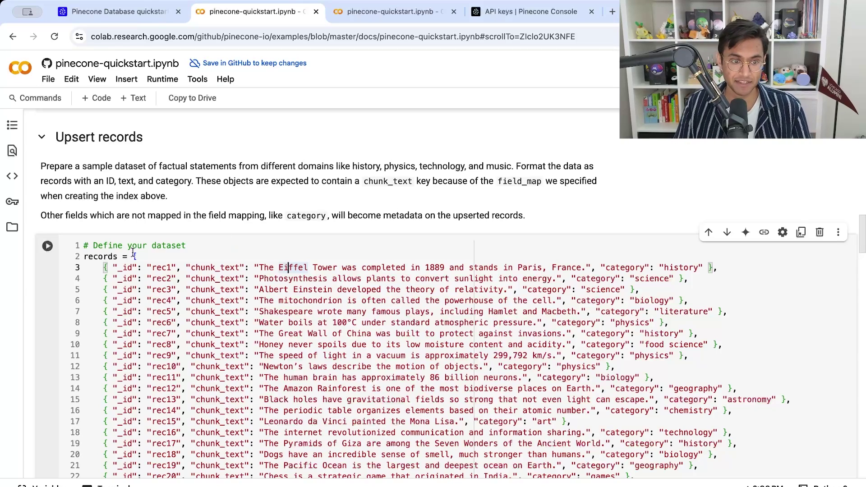
pyautogui.click(288, 268)
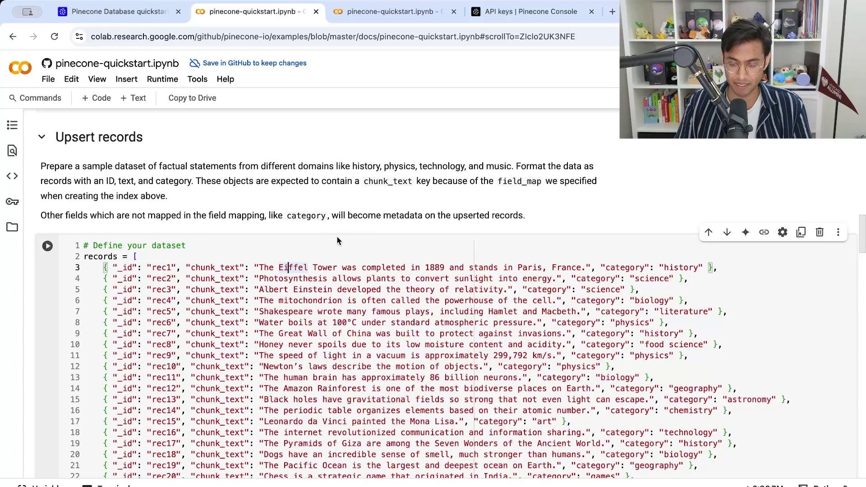
pyautogui.moveTo(191, 268); pyautogui.dragTo(241, 267)
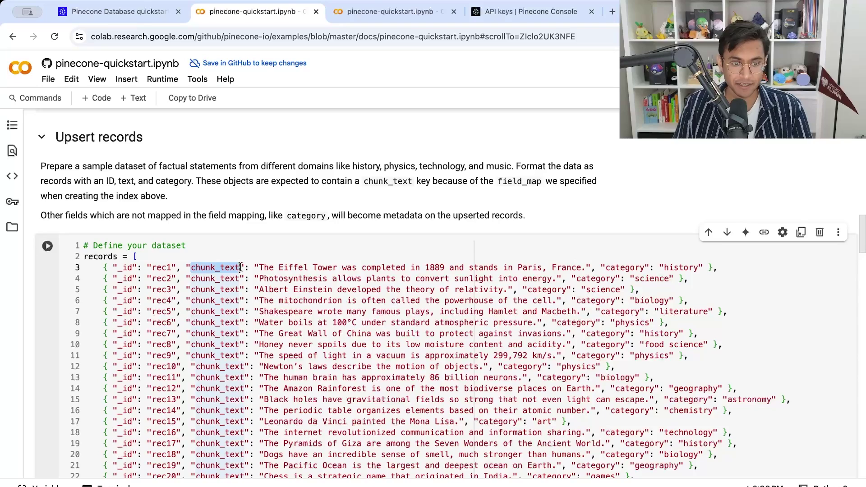
pyautogui.scroll(2, 241, 268)
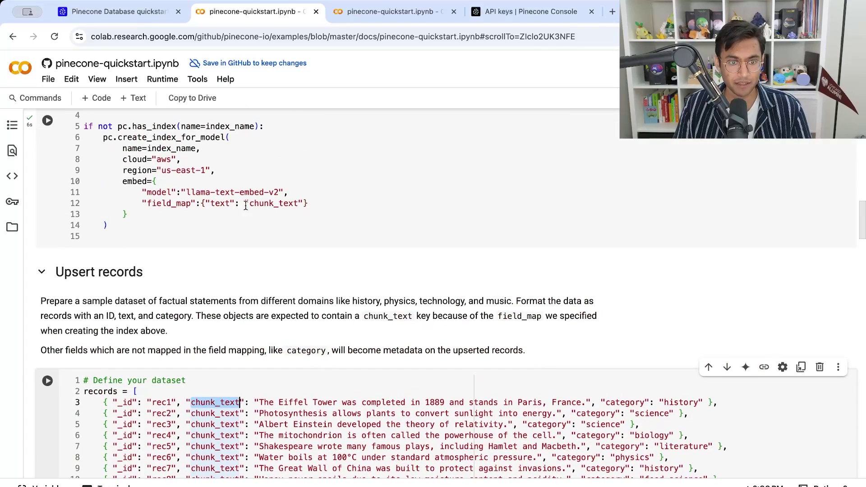
pyautogui.doubleClick(271, 203)
pyautogui.scroll(-2, 298, 205)
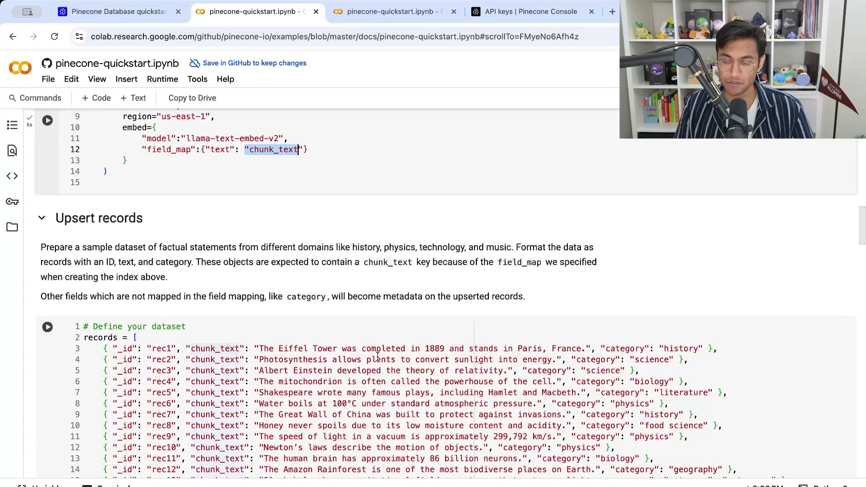
pyautogui.click(338, 340)
pyautogui.scroll(-8, 338, 340)
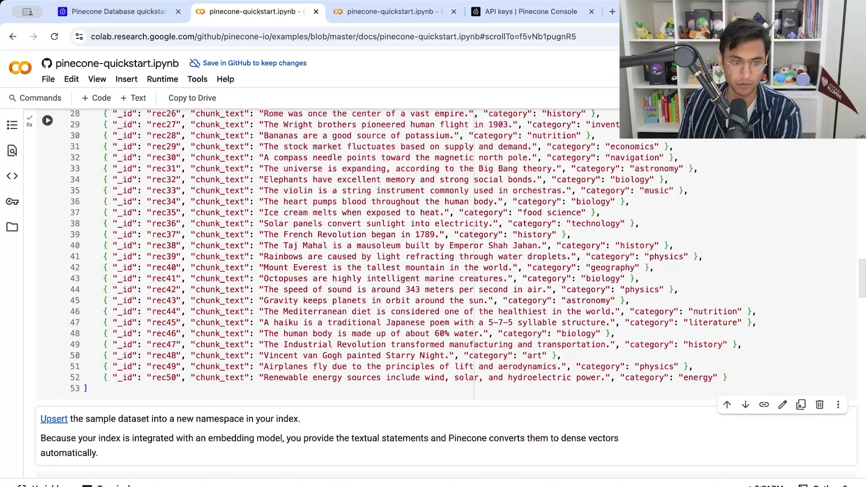
pyautogui.scroll(-3, 338, 340)
pyautogui.scroll(-3, 287, 314)
pyautogui.click(286, 315)
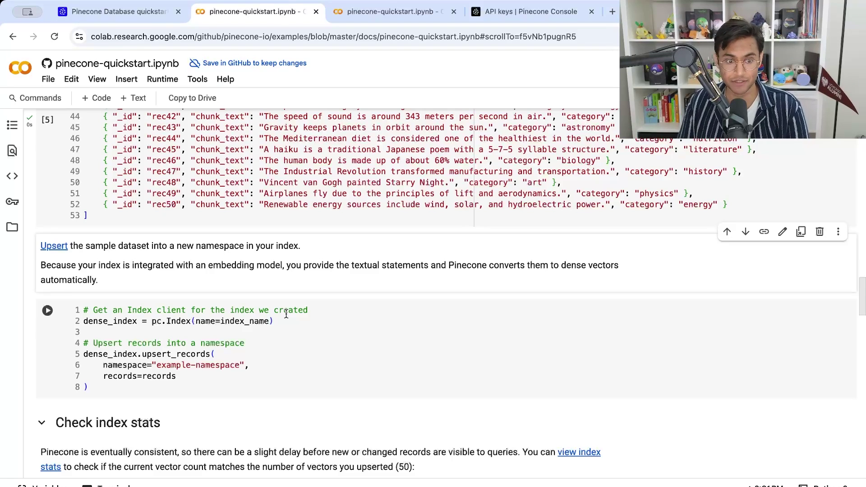
# Run the upsert cell to load the 50 records into example-namespace.
pyautogui.click(314, 341)
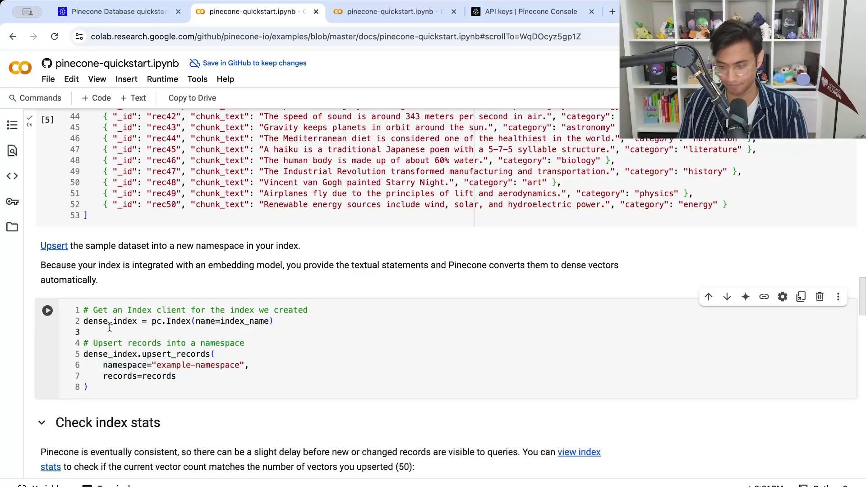
pyautogui.hotkey('shift', 'Return')
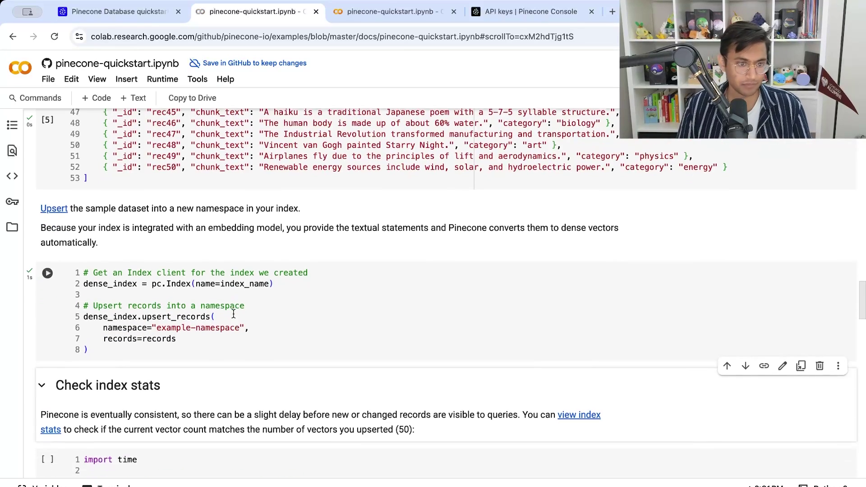
pyautogui.scroll(1, 234, 318)
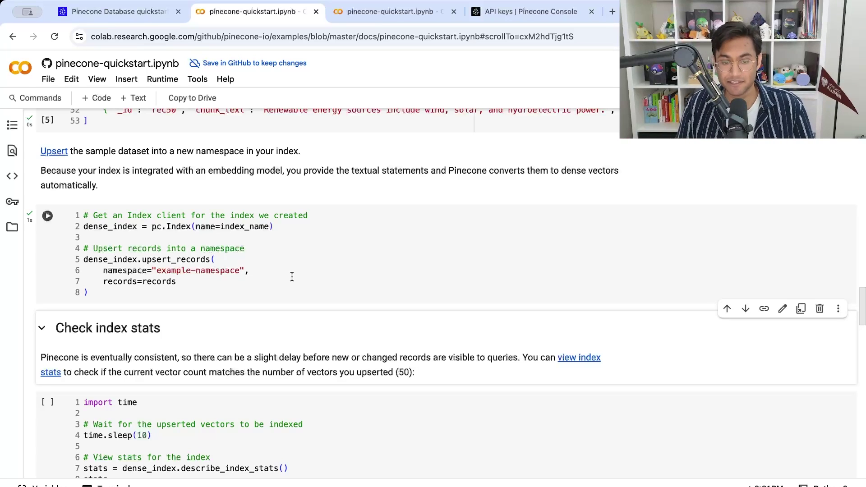
pyautogui.scroll(-3, 291, 276)
pyautogui.scroll(-2, 292, 277)
pyautogui.scroll(3, 280, 271)
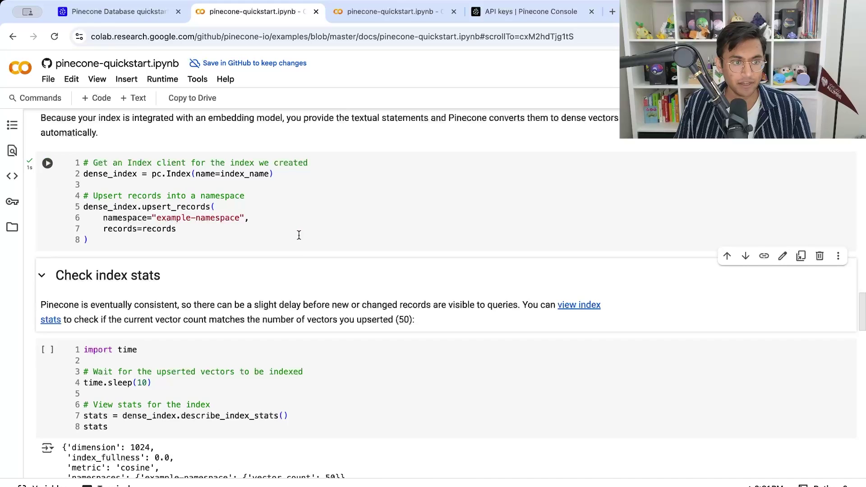
pyautogui.scroll(-3, 298, 235)
pyautogui.scroll(-2, 297, 207)
# Run the index stats cell and inspect the describe_index_stats call showing 50 vectors.
pyautogui.click(239, 212)
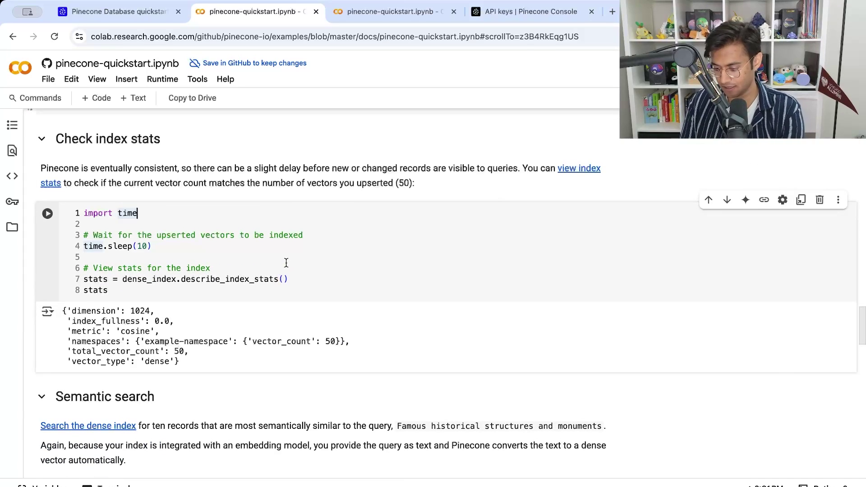
pyautogui.hotkey('shift', 'Return')
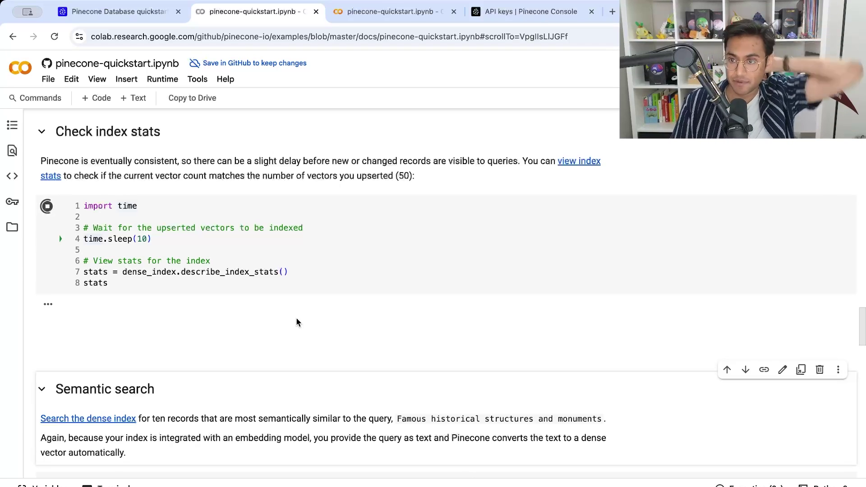
pyautogui.scroll(-1, 270, 311)
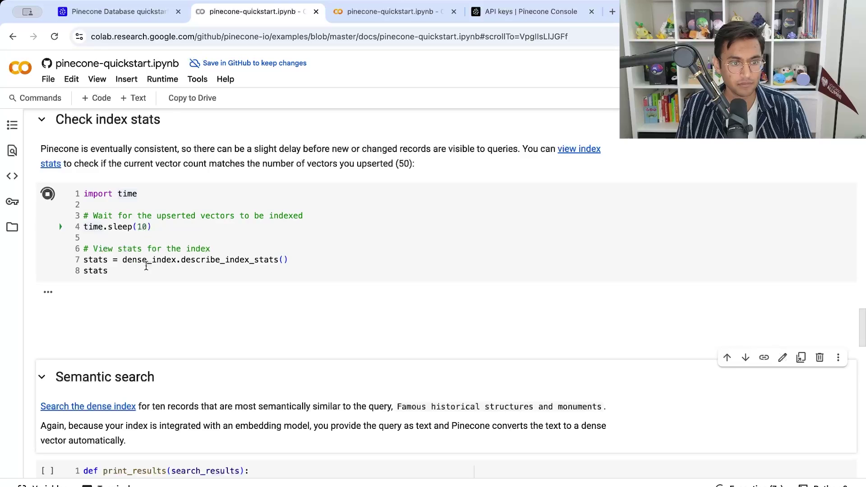
pyautogui.click(124, 257)
pyautogui.moveTo(196, 259); pyautogui.dragTo(285, 262)
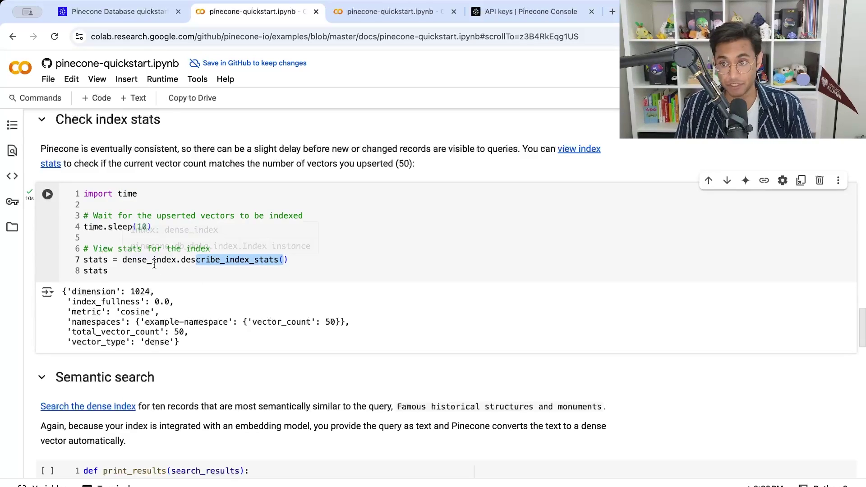
pyautogui.scroll(-1, 153, 291)
pyautogui.moveTo(79, 302); pyautogui.dragTo(169, 301)
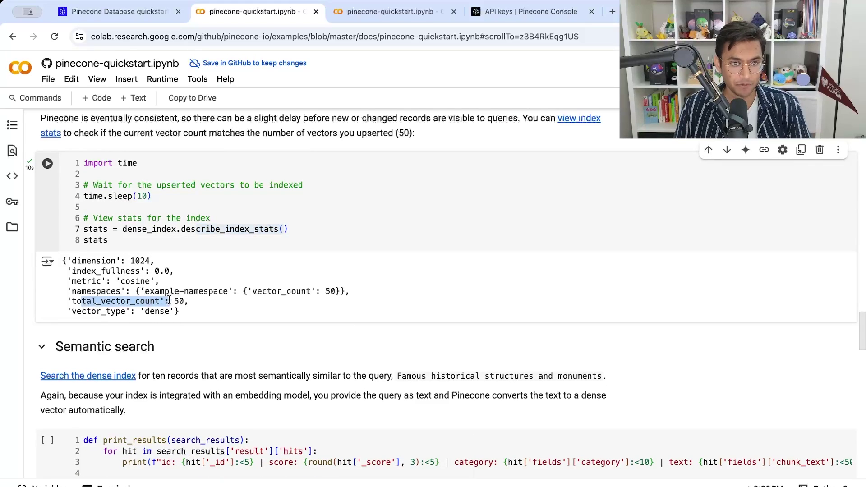
pyautogui.scroll(-3, 169, 300)
pyautogui.scroll(-2, 168, 299)
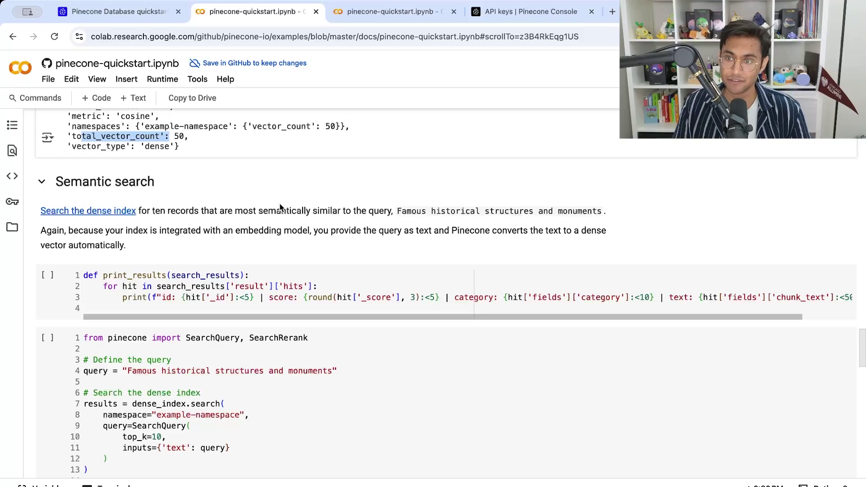
pyautogui.scroll(-1, 269, 252)
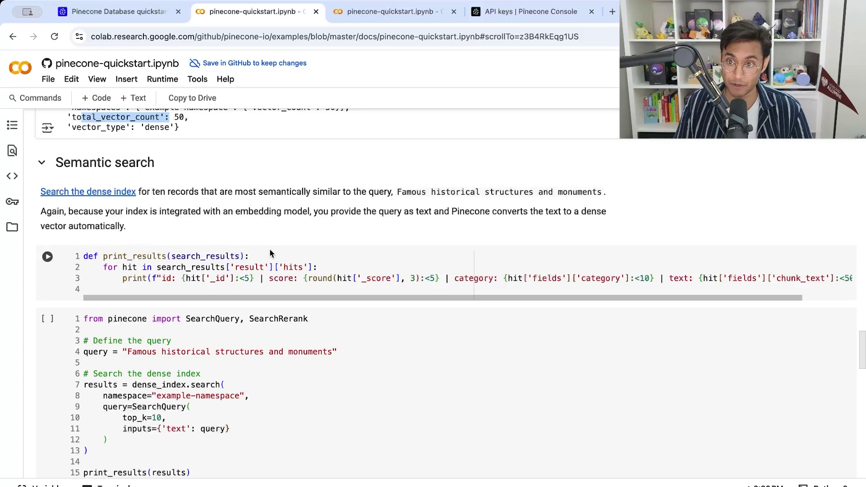
# Define print_results and run the search for 'Famous historical structures and monuments'.
pyautogui.click(269, 256)
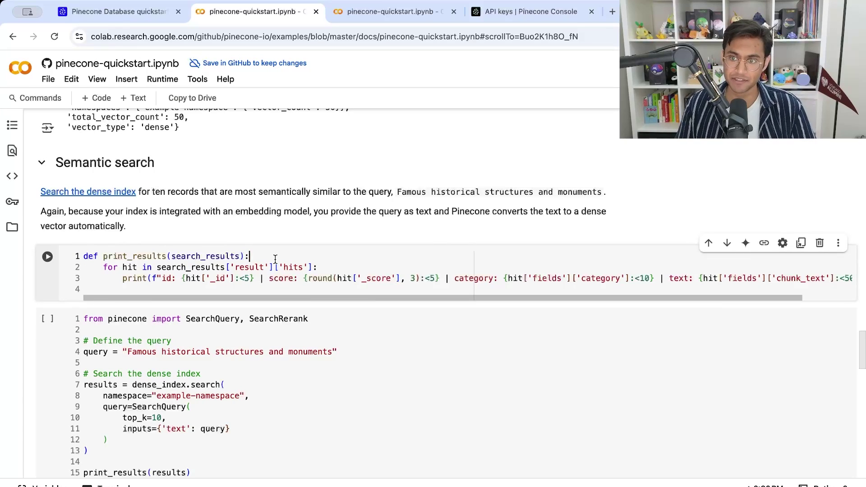
pyautogui.hotkey('shift', 'Return')
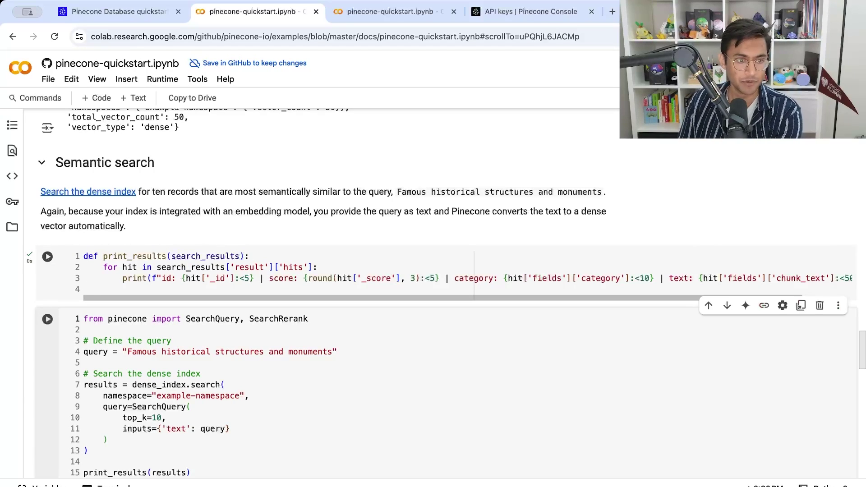
pyautogui.hotkey('shift', 'Return')
# Review the search code: SearchQuery/SearchRerank imports, query, example-namespace and top_k.
pyautogui.doubleClick(213, 220)
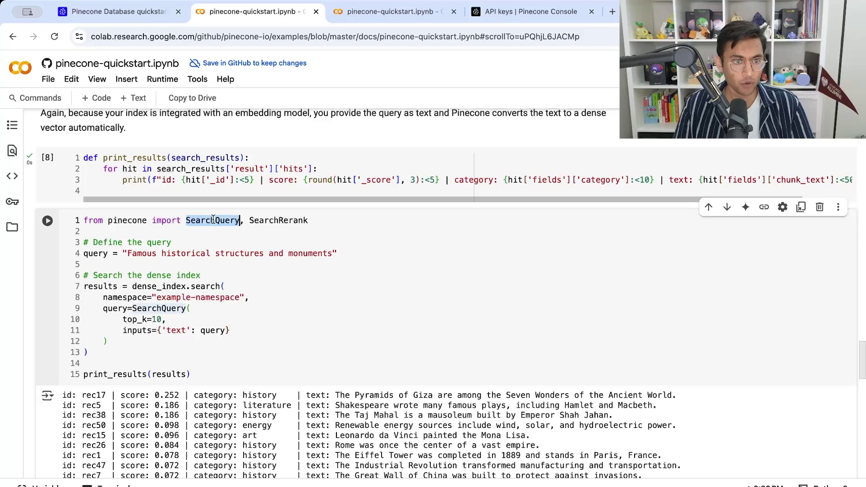
pyautogui.doubleClick(277, 219)
pyautogui.scroll(-1, 278, 220)
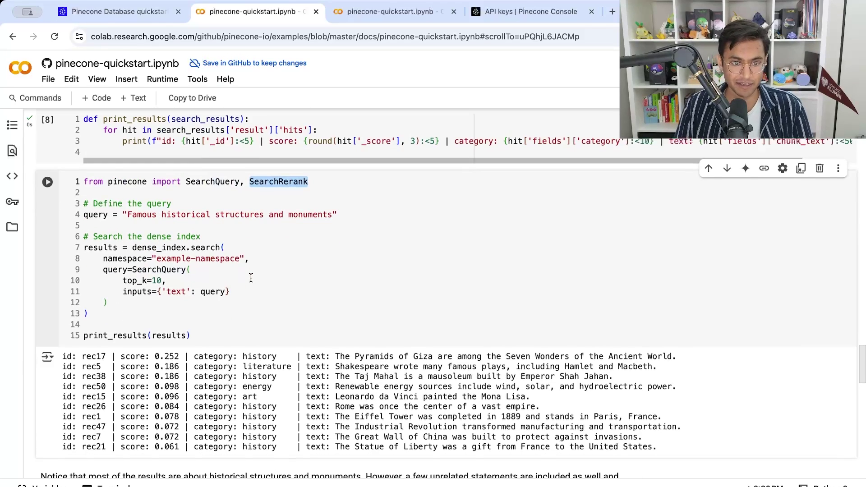
pyautogui.doubleClick(214, 176)
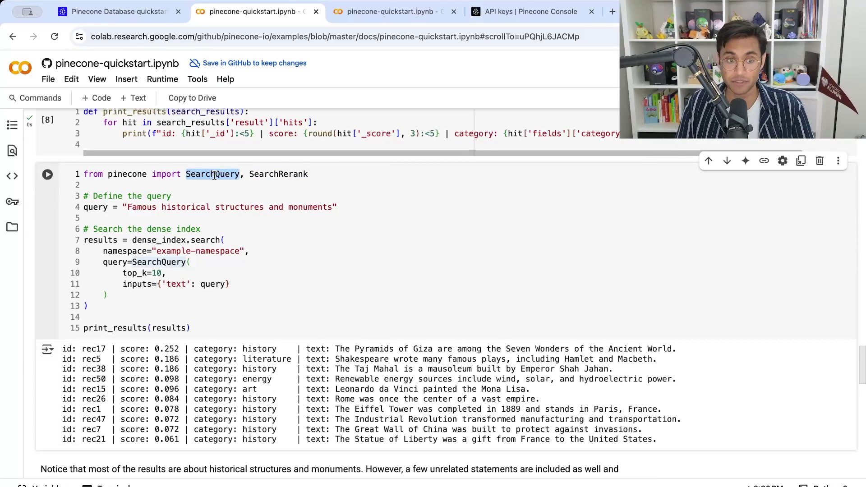
pyautogui.tripleClick(142, 208)
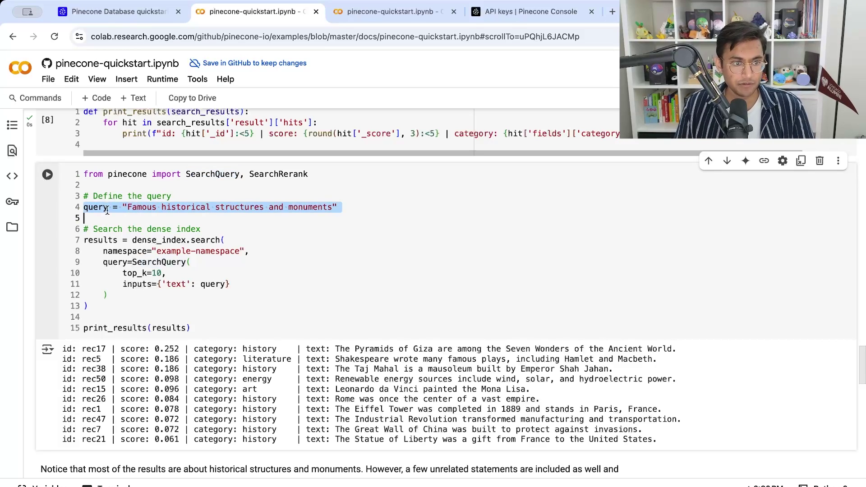
pyautogui.click(143, 208)
pyautogui.scroll(-1, 109, 223)
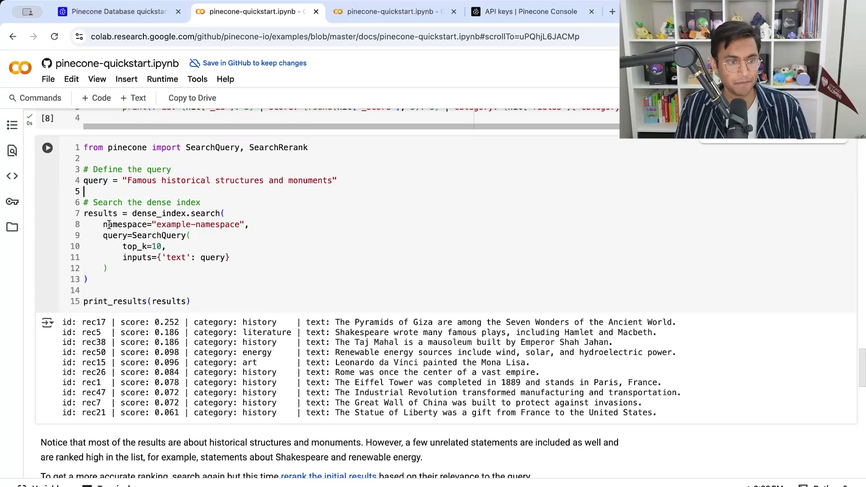
pyautogui.moveTo(161, 213); pyautogui.dragTo(215, 213)
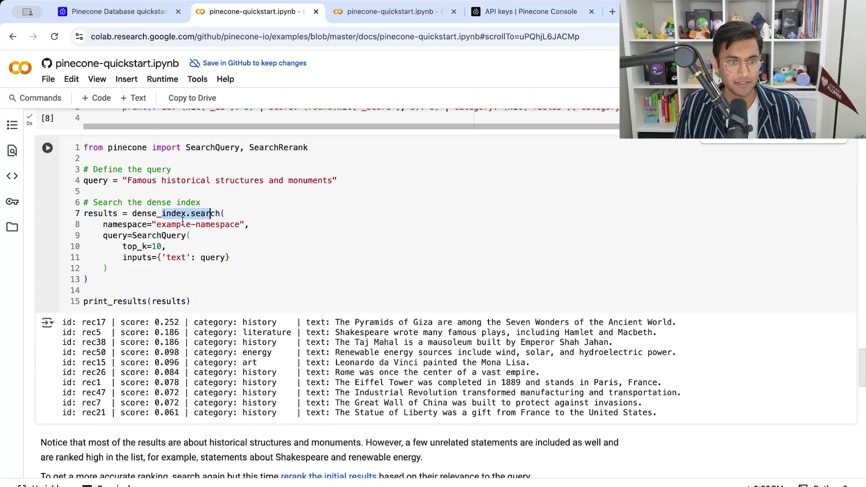
pyautogui.moveTo(156, 224); pyautogui.dragTo(238, 223)
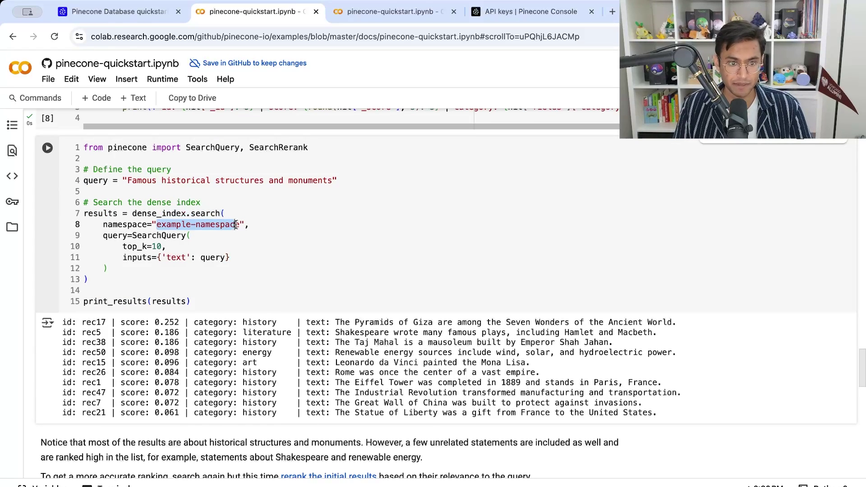
pyautogui.click(128, 236)
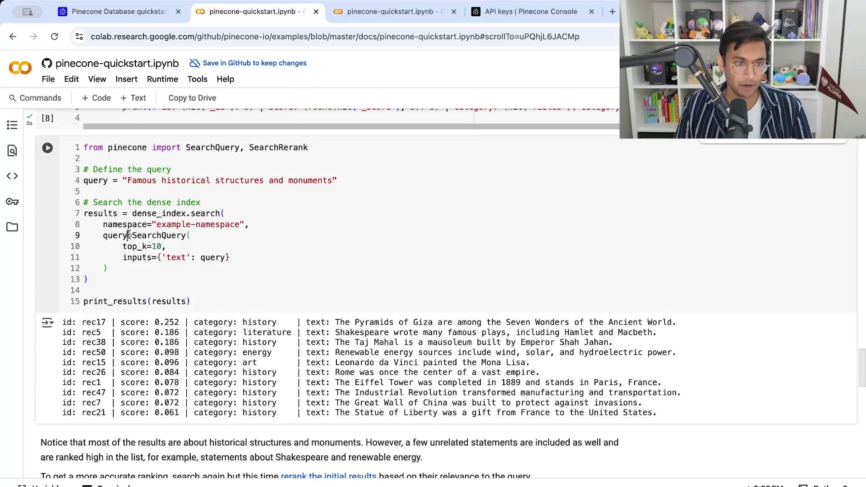
pyautogui.moveTo(132, 235)
pyautogui.mouseDown()
pyautogui.moveTo(187, 236)
pyautogui.moveTo(163, 247)
pyautogui.mouseUp()
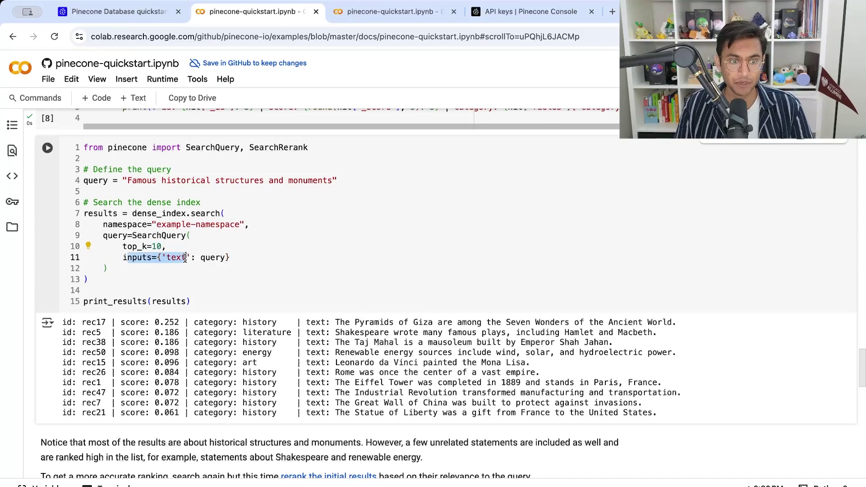
pyautogui.click(203, 257)
pyautogui.doubleClick(205, 257)
pyautogui.click(199, 192)
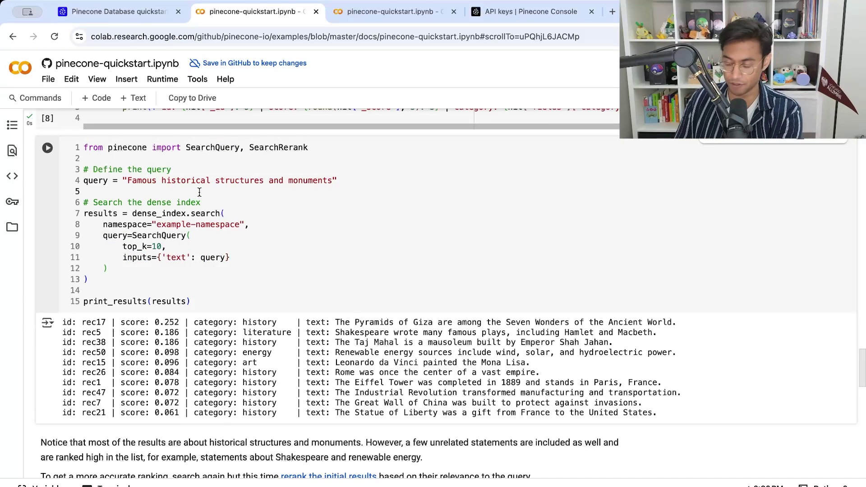
# Rerun the dense search and highlight the Pyramids of Giza result, its 0.28 score and the lowest score.
pyautogui.hotkey('ctrl', 'Return')
pyautogui.scroll(-1, 348, 241)
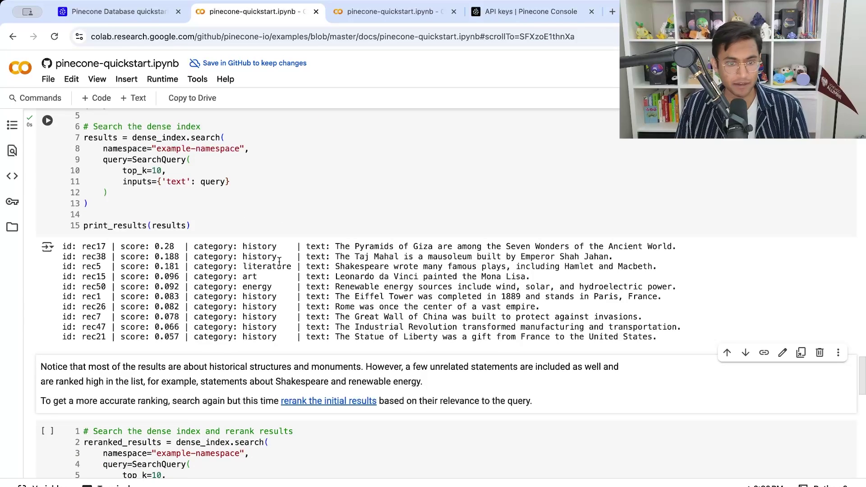
pyautogui.moveTo(338, 245); pyautogui.dragTo(455, 245)
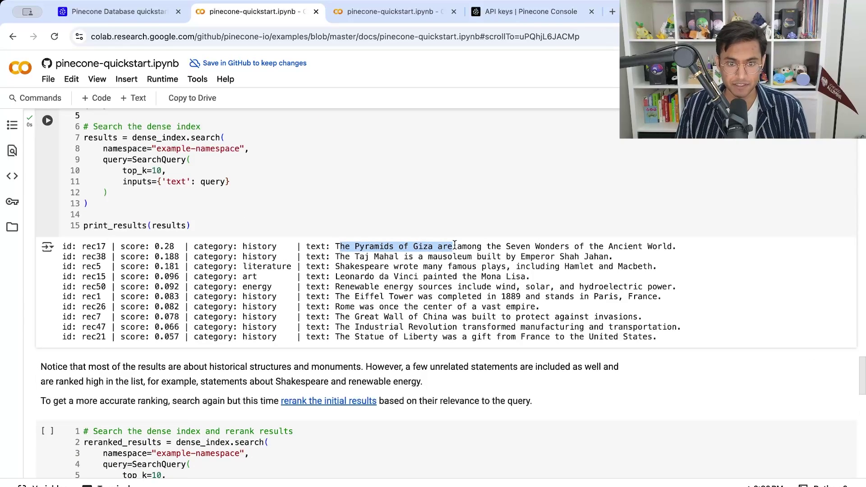
pyautogui.scroll(1, 480, 257)
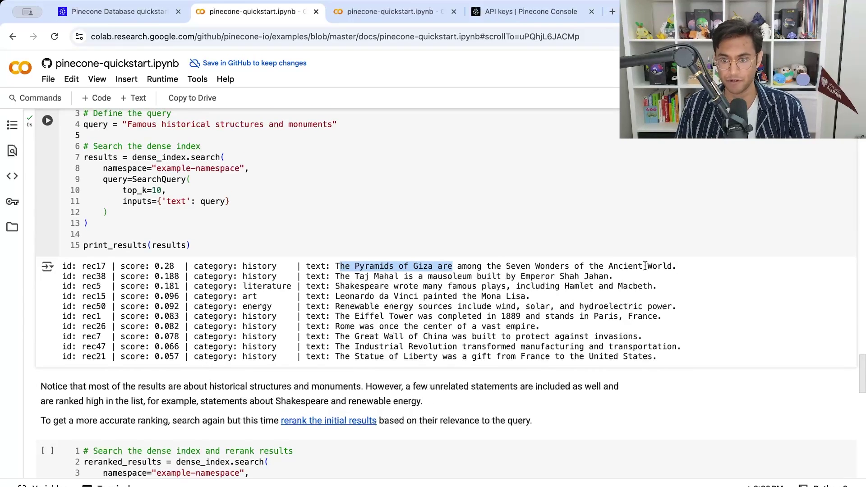
pyautogui.scroll(1, 645, 266)
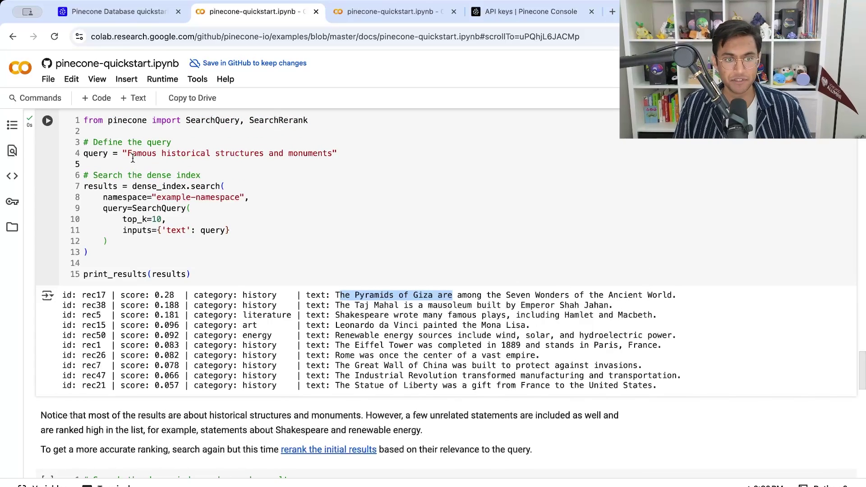
pyautogui.moveTo(161, 296); pyautogui.dragTo(183, 317)
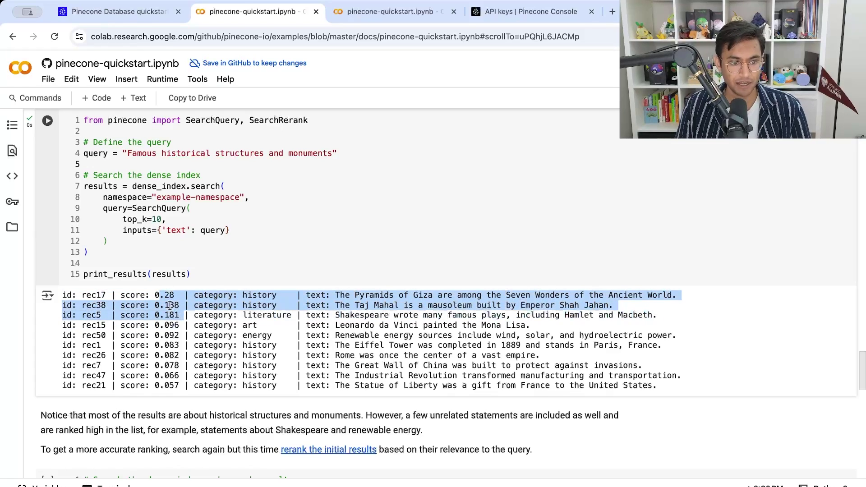
pyautogui.click(169, 307)
pyautogui.doubleClick(163, 295)
pyautogui.click(166, 387)
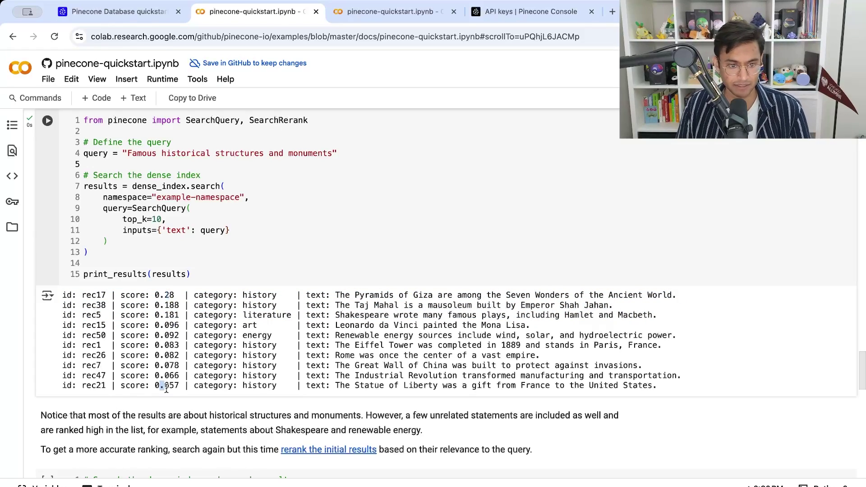
pyautogui.doubleClick(166, 388)
pyautogui.scroll(-3, 166, 388)
pyautogui.scroll(-2, 176, 388)
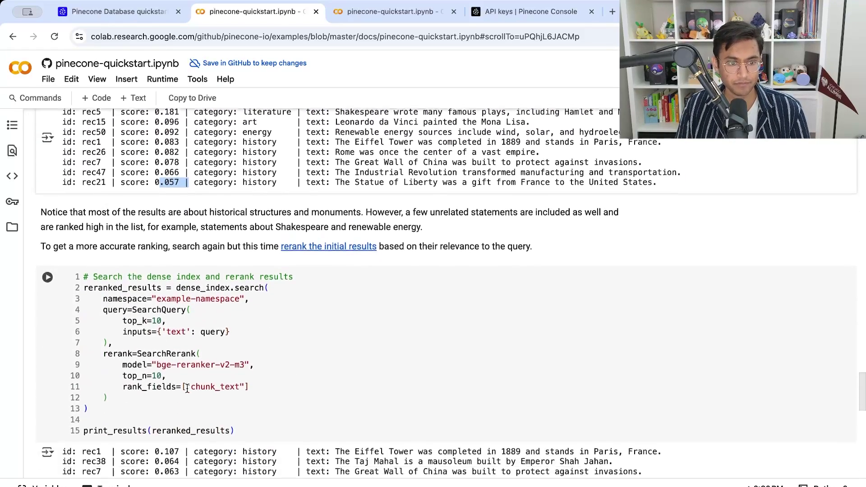
pyautogui.scroll(-1, 187, 388)
pyautogui.scroll(-1, 269, 281)
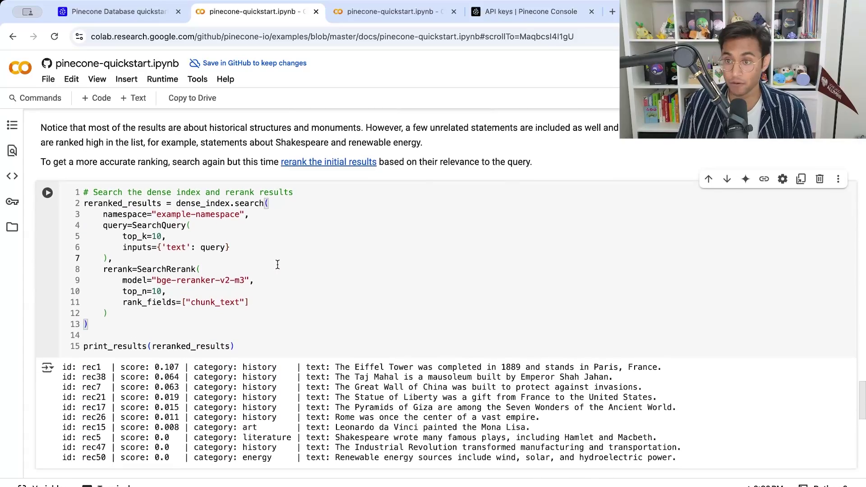
pyautogui.scroll(3, 268, 280)
pyautogui.scroll(1, 255, 277)
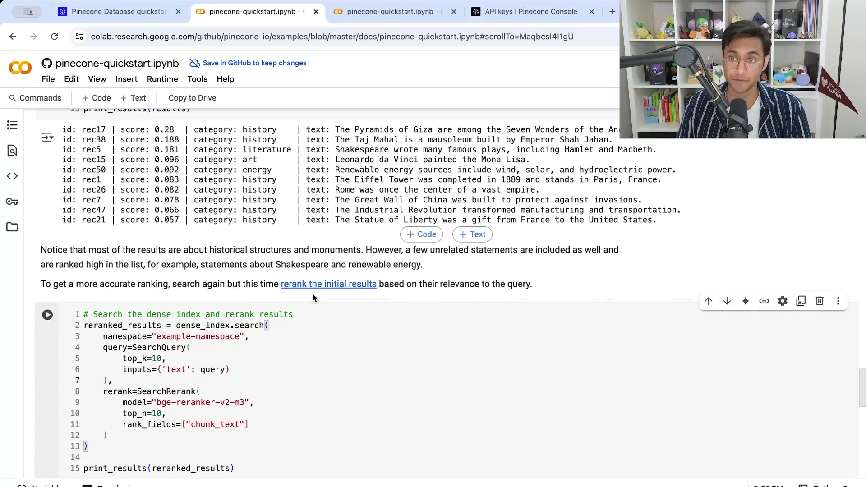
pyautogui.scroll(-1, 400, 304)
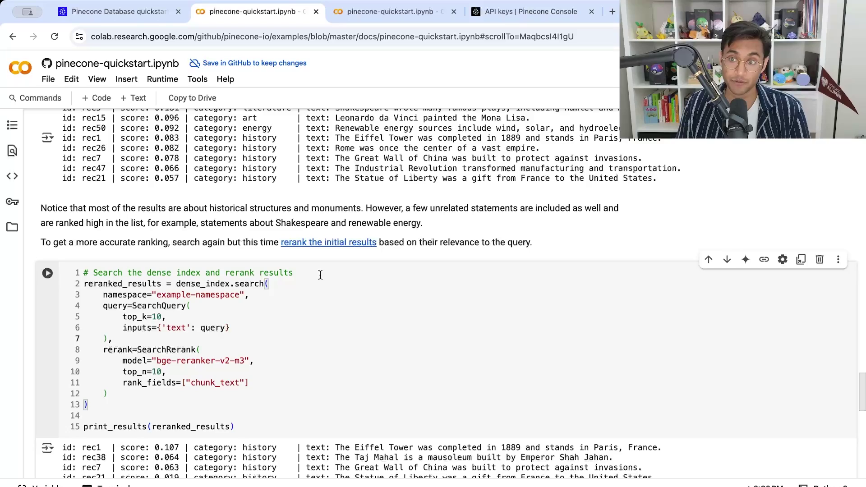
pyautogui.scroll(3, 304, 331)
pyautogui.scroll(-2, 304, 331)
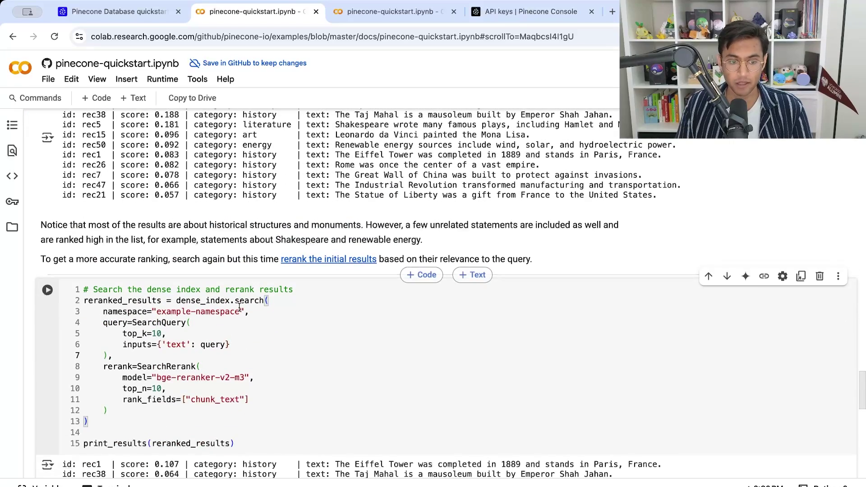
pyautogui.moveTo(157, 378); pyautogui.dragTo(249, 378)
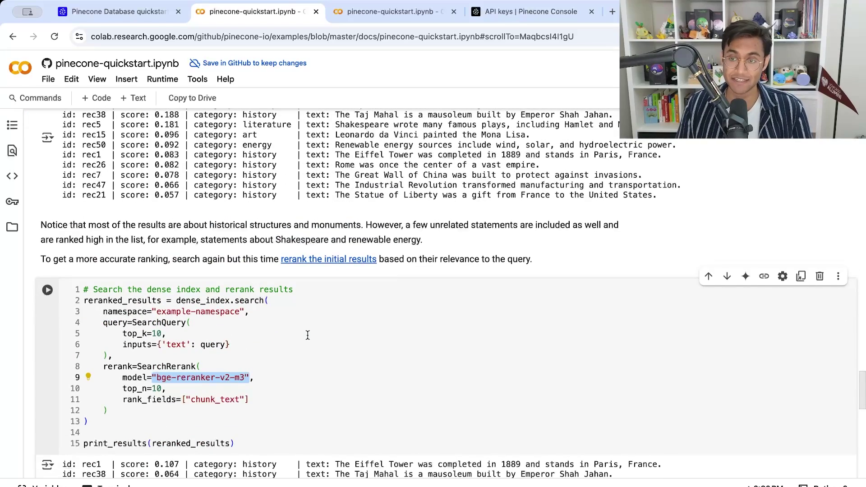
pyautogui.scroll(1, 308, 336)
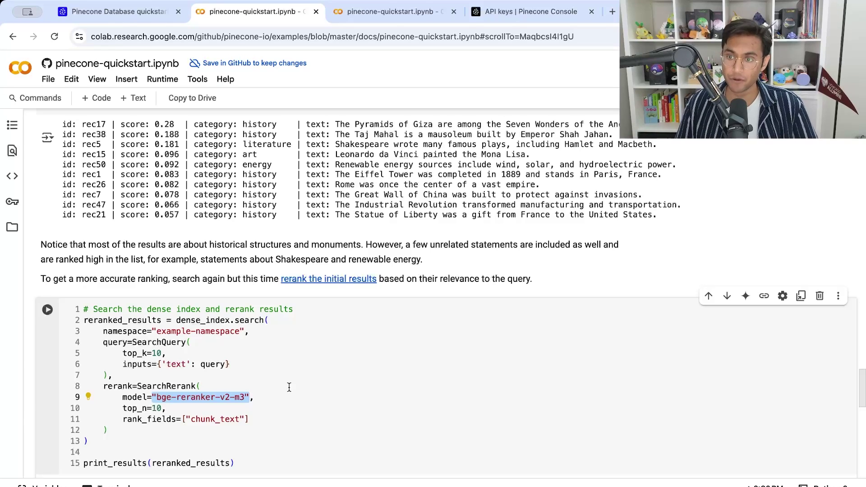
# Highlight the SearchRerank, top_n and rank_fields parameters in the rerank cell.
pyautogui.click(277, 381)
pyautogui.scroll(-2, 278, 380)
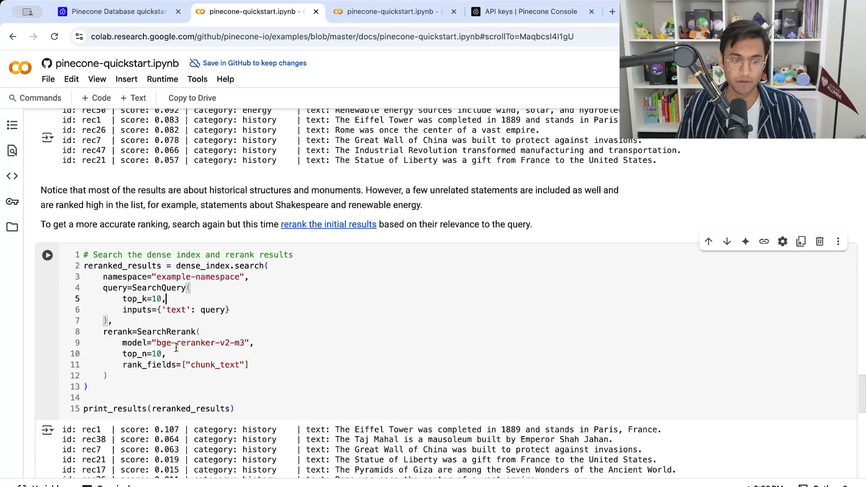
pyautogui.doubleClick(107, 331)
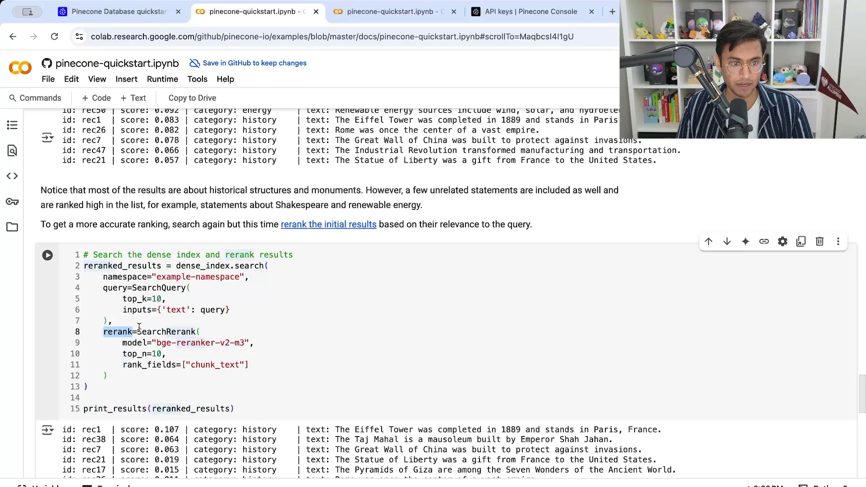
pyautogui.click(141, 330)
pyautogui.moveTo(138, 332); pyautogui.dragTo(239, 341)
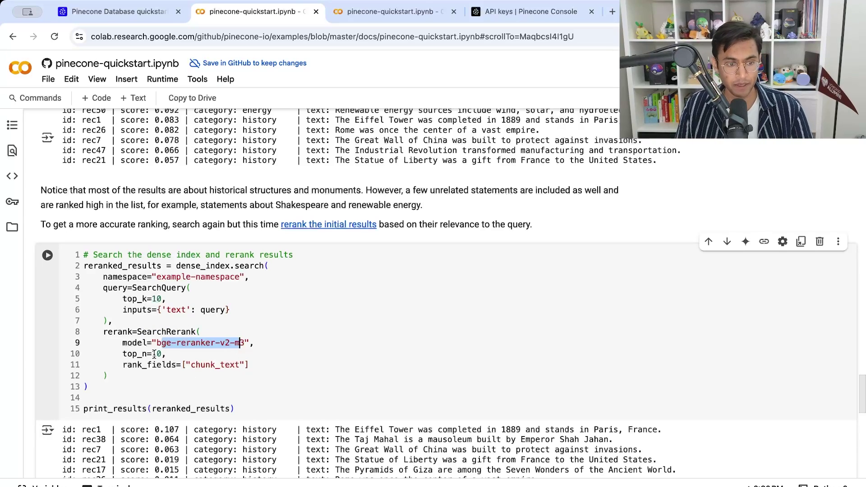
pyautogui.moveTo(153, 354); pyautogui.dragTo(165, 355)
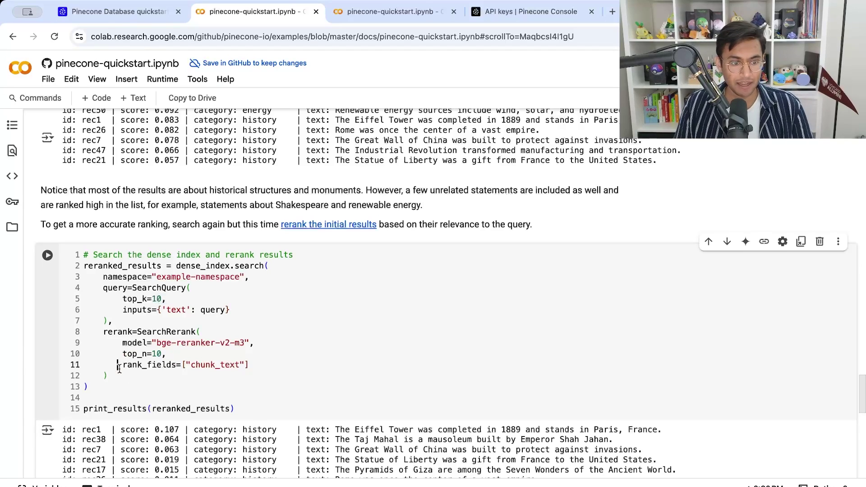
pyautogui.moveTo(119, 365); pyautogui.dragTo(202, 365)
pyautogui.click(206, 338)
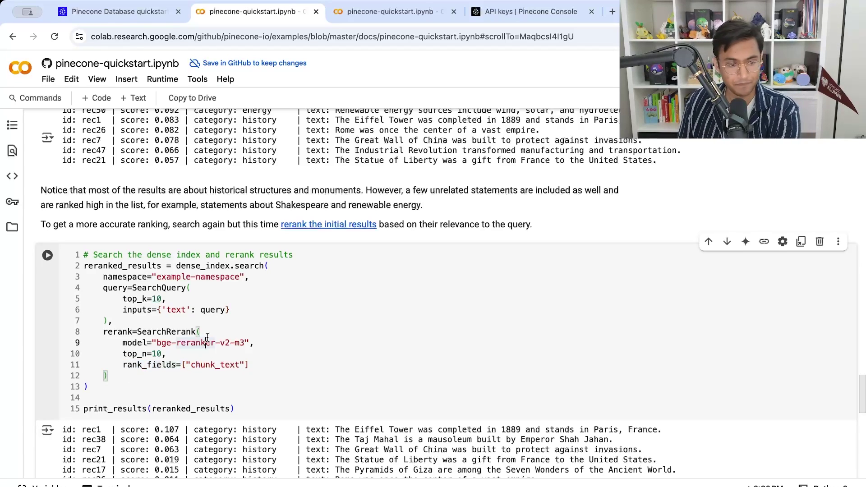
# Rerun the rerank cell and highlight the top three scores and the Eiffel Tower result.
pyautogui.hotkey('shift', 'Return')
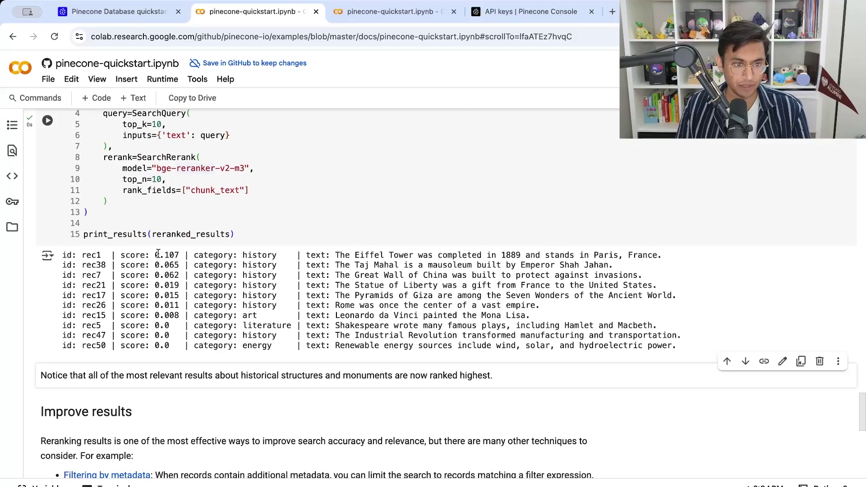
pyautogui.moveTo(156, 255); pyautogui.dragTo(464, 275)
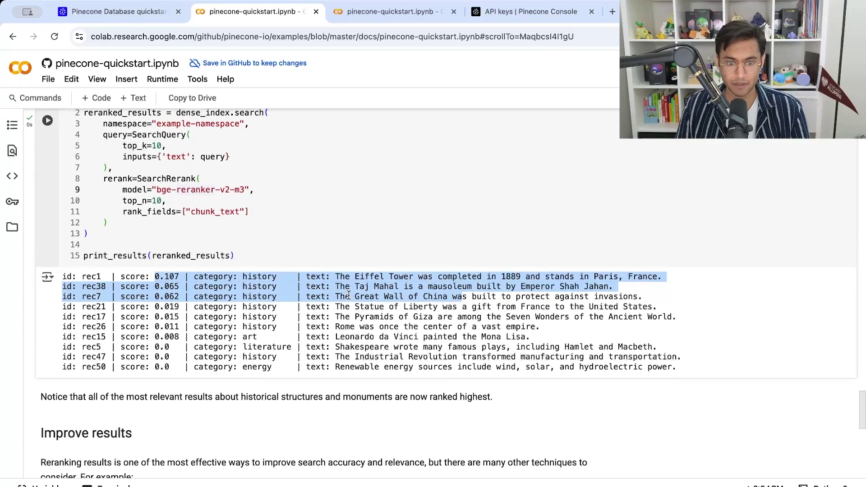
pyautogui.click(346, 284)
pyautogui.moveTo(341, 283); pyautogui.dragTo(690, 283)
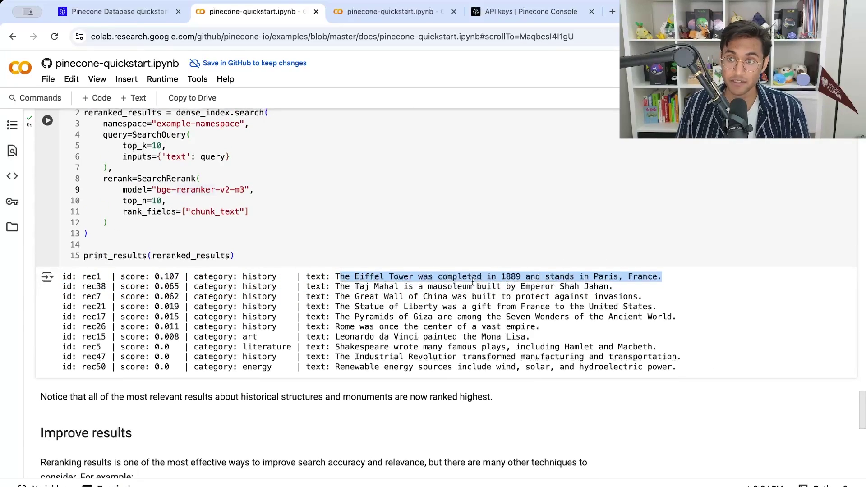
pyautogui.scroll(-5, 473, 282)
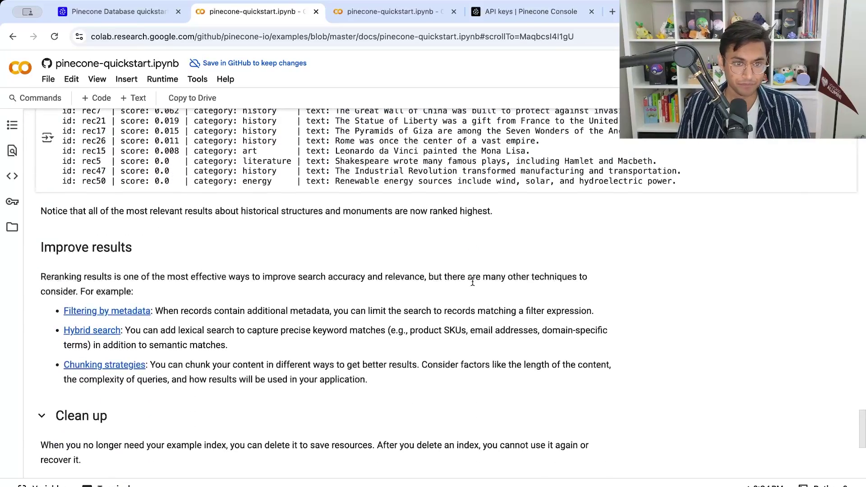
pyautogui.scroll(-2, 473, 281)
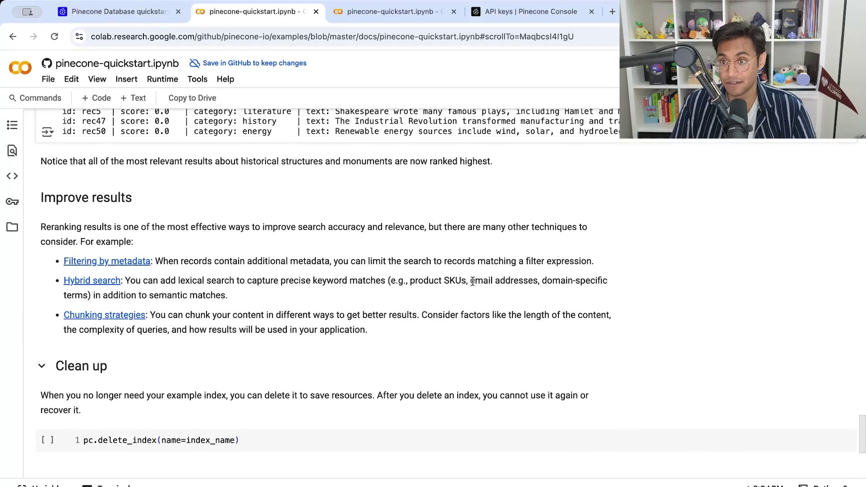
pyautogui.scroll(-1, 472, 281)
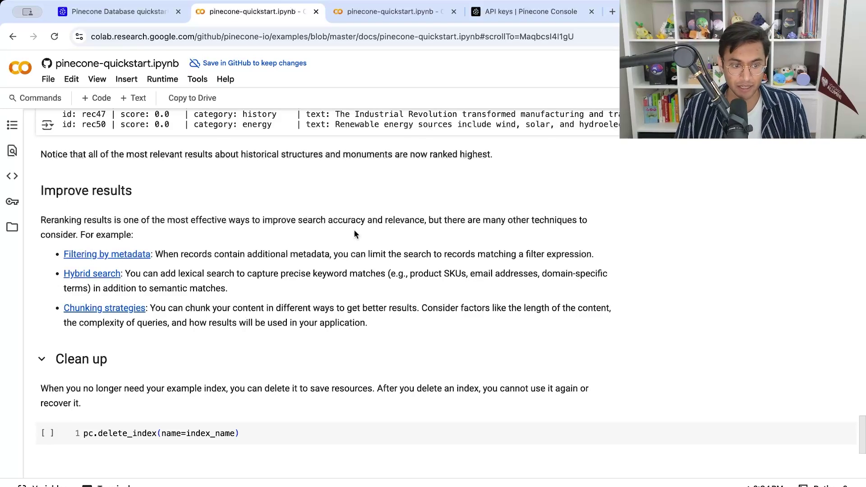
pyautogui.scroll(-2, 354, 229)
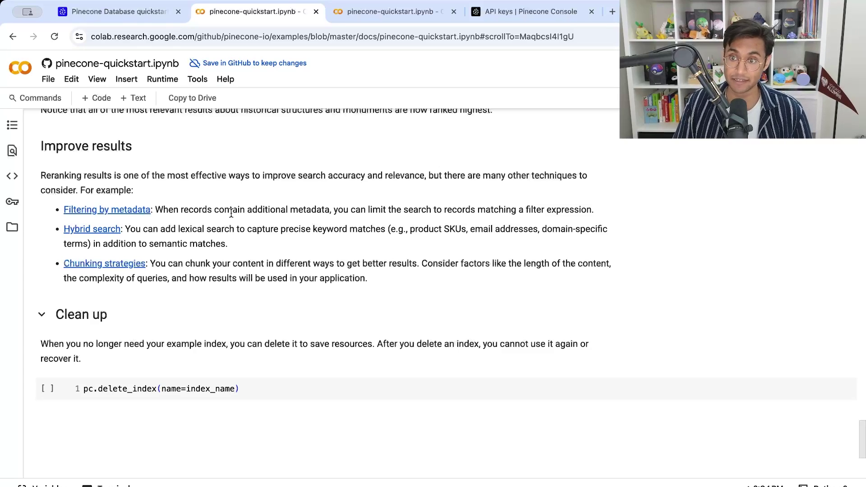
pyautogui.scroll(-2, 231, 214)
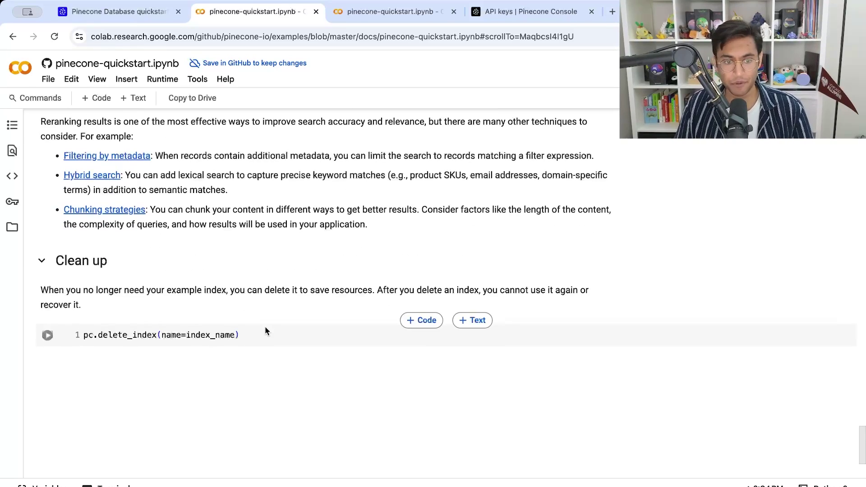
# Run the pc.delete_index cell to delete the Pinecone index.
pyautogui.click(242, 335)
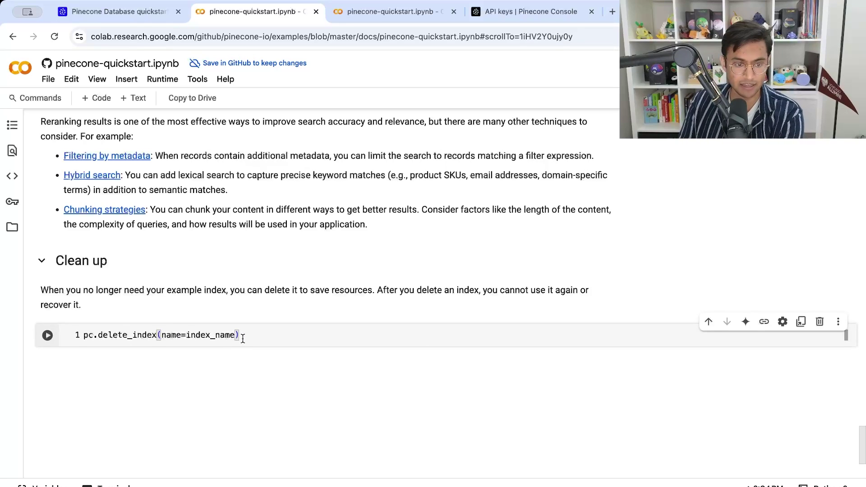
pyautogui.hotkey('shift', 'Return')
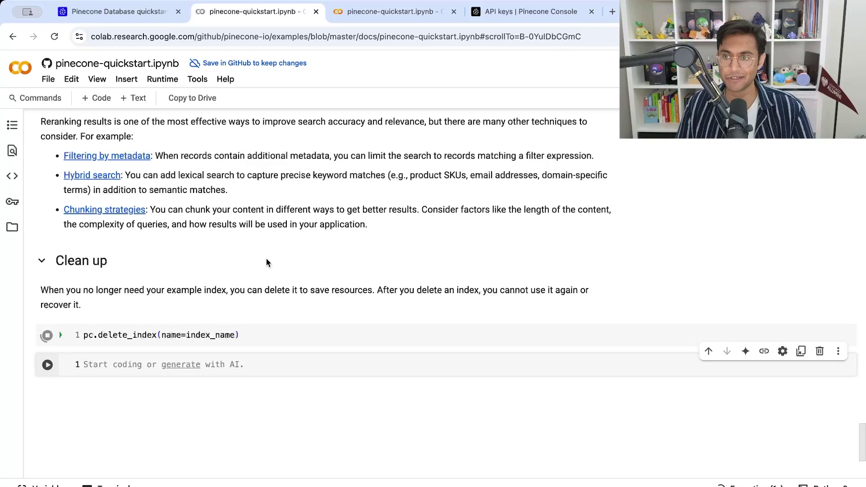